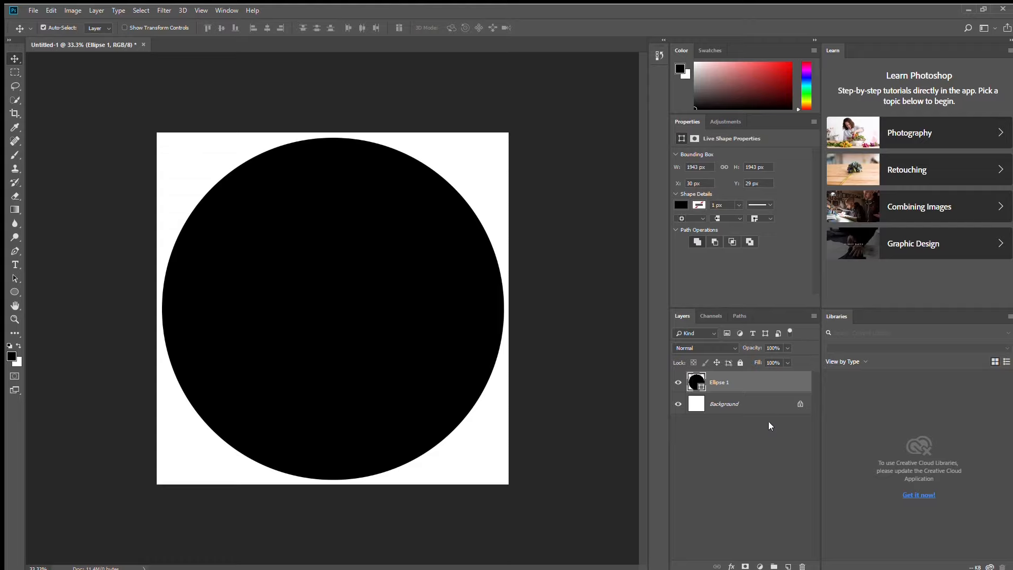
Step: Add a new layer and place a white letter "J" near the upper middle of the black circle
click(768, 420)
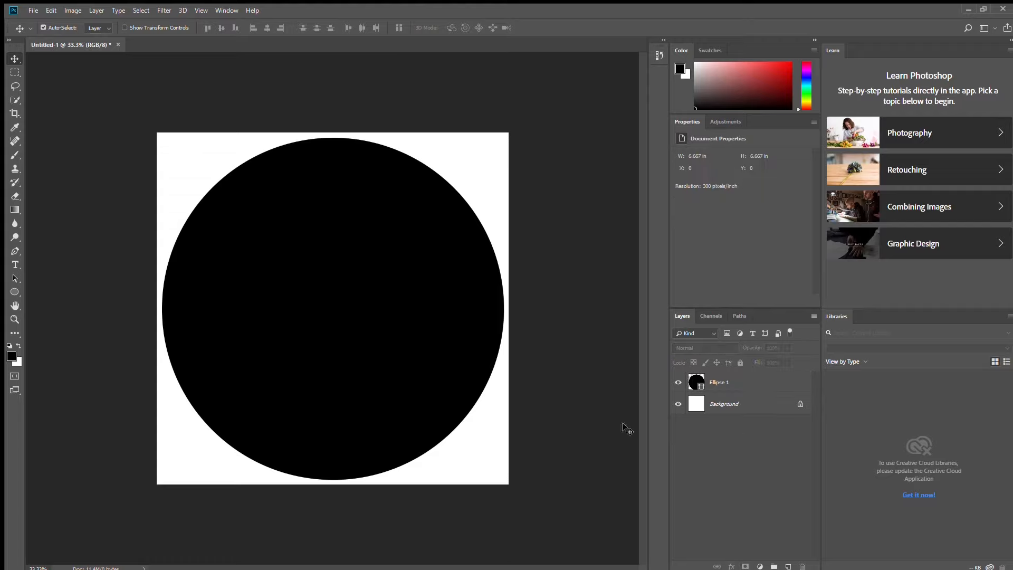
click(788, 566)
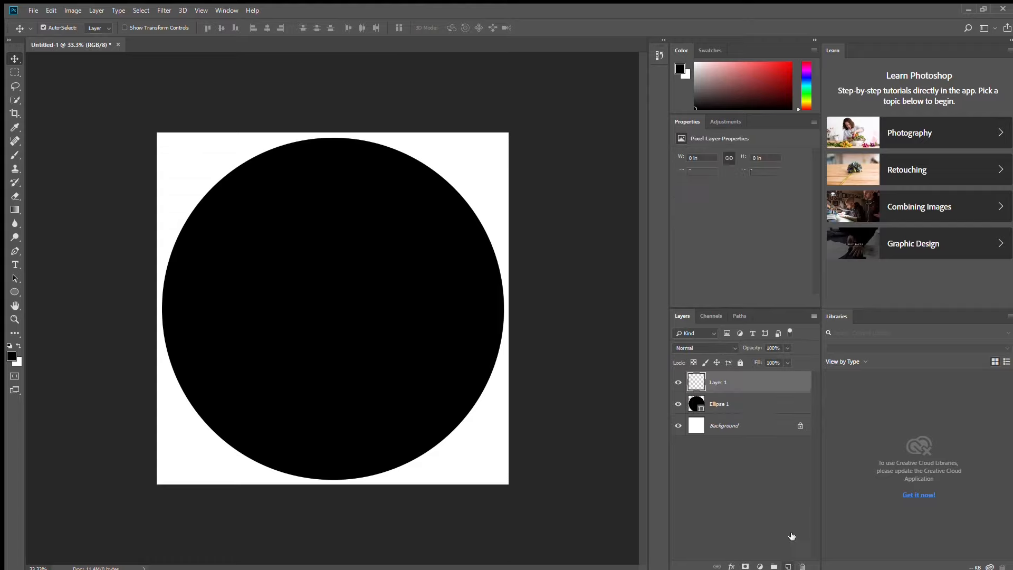
click(15, 266)
click(303, 266)
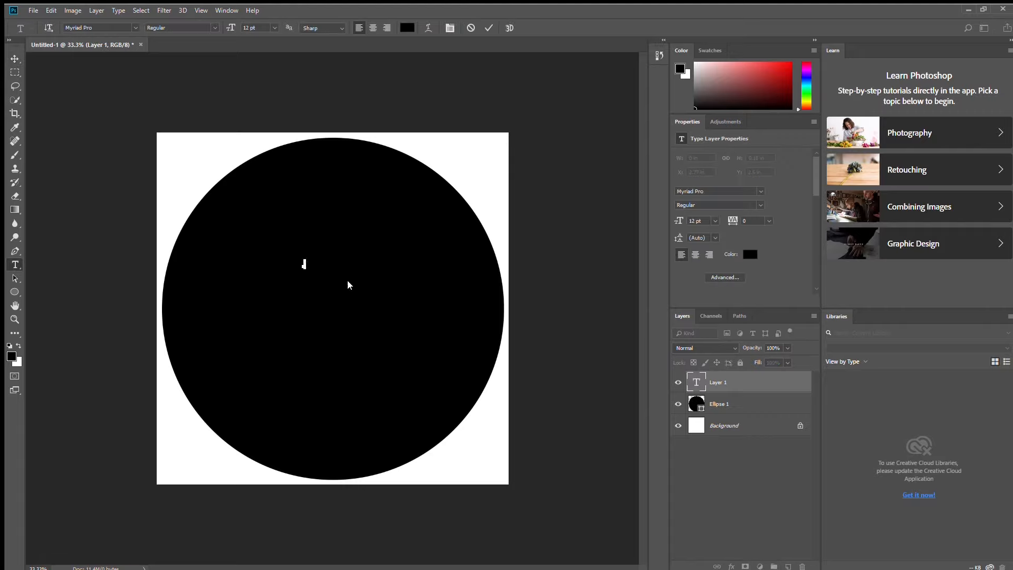
click(407, 29)
click(354, 129)
click(589, 133)
text(J)
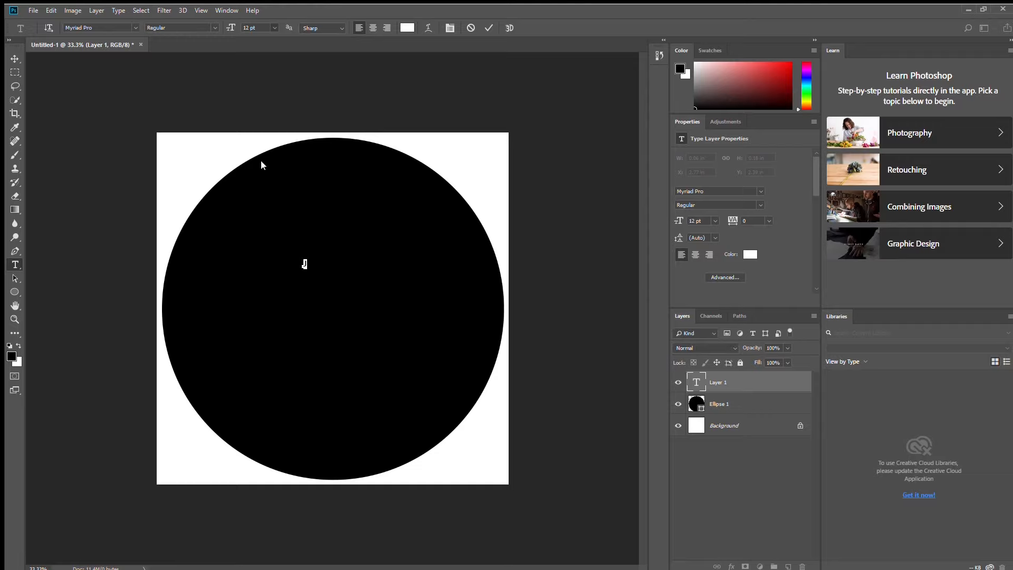
Step: Format the letter J as Arial Bold Italic at 72 pt and commit the text
click(262, 152)
click(450, 28)
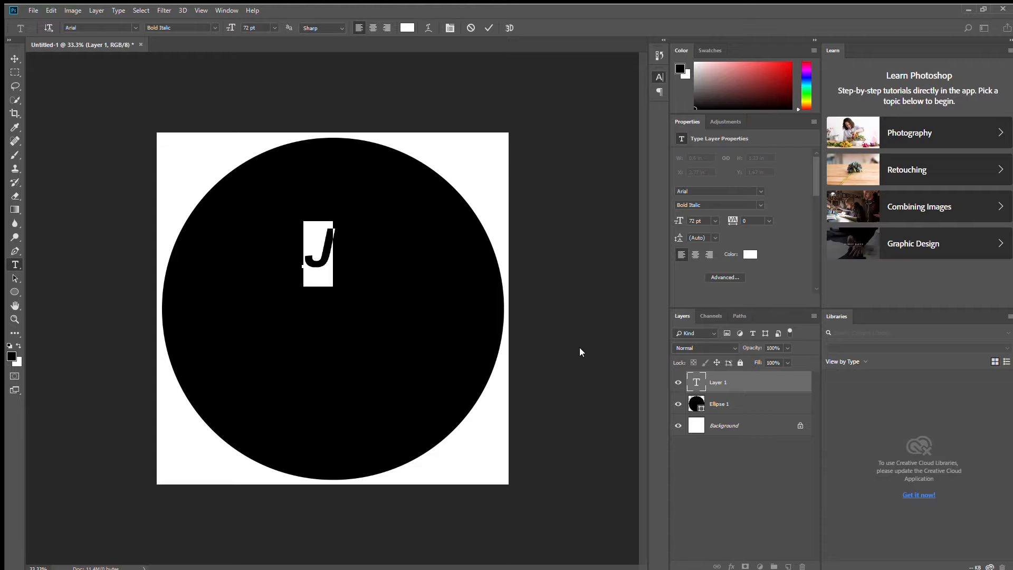
click(489, 28)
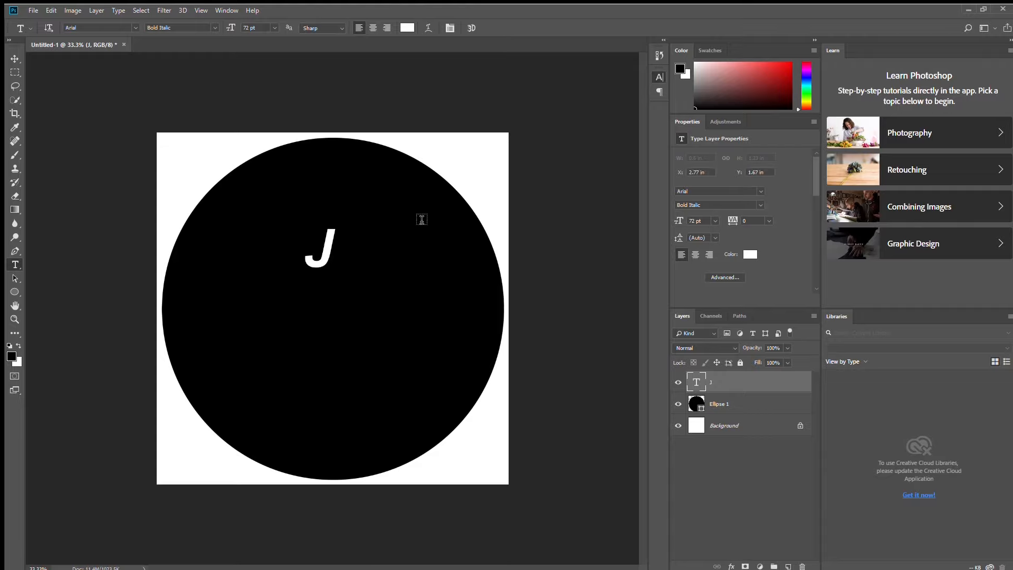
key(v)
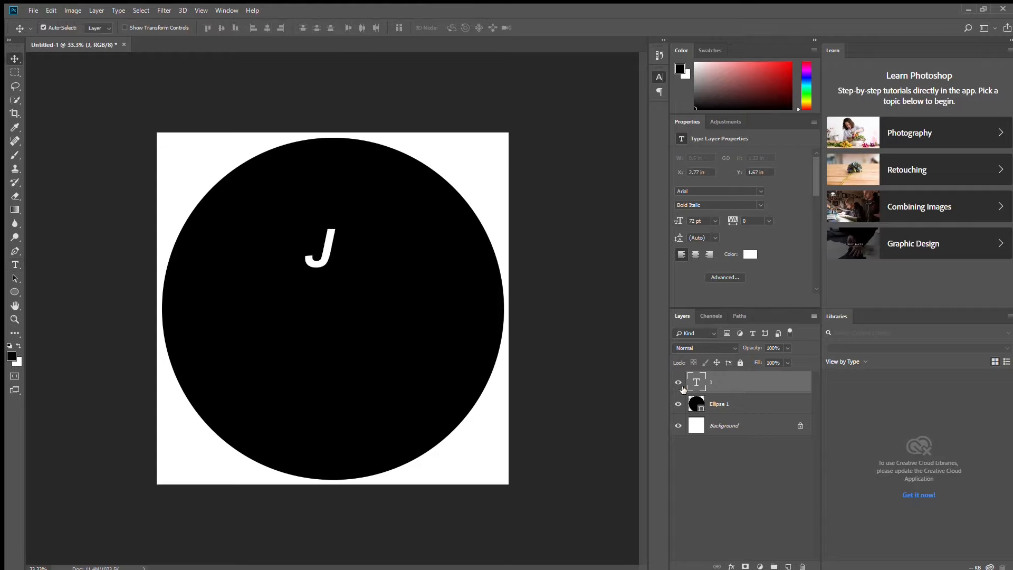
key(ctrl+t)
drag(337, 275, 474, 420)
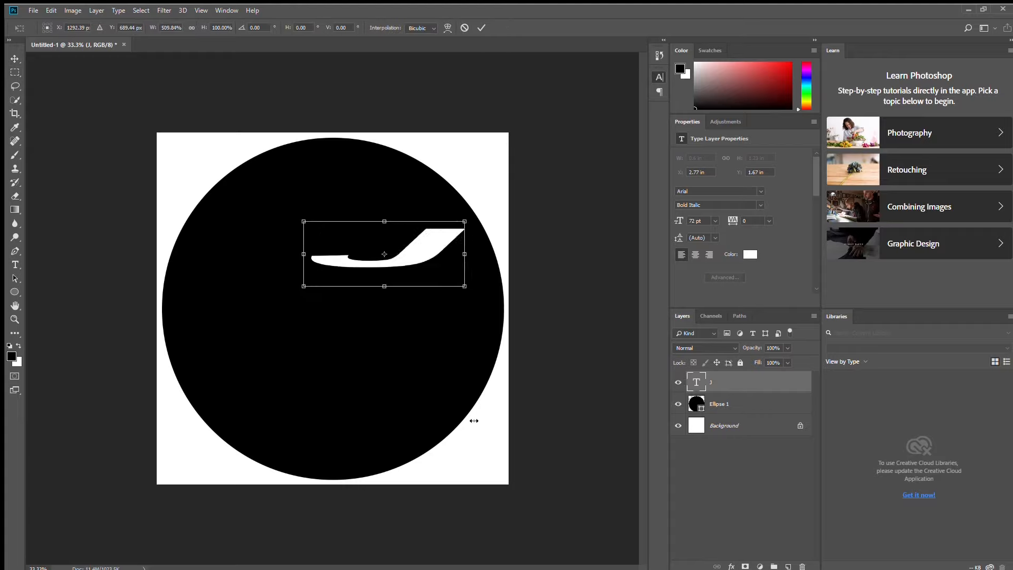
click(464, 28)
Step: Scale the J up to about 438 pt and position it over the circle's left half, with its stem reaching the canvas's upper edge
drag(335, 268, 438, 493)
drag(403, 386, 239, 315)
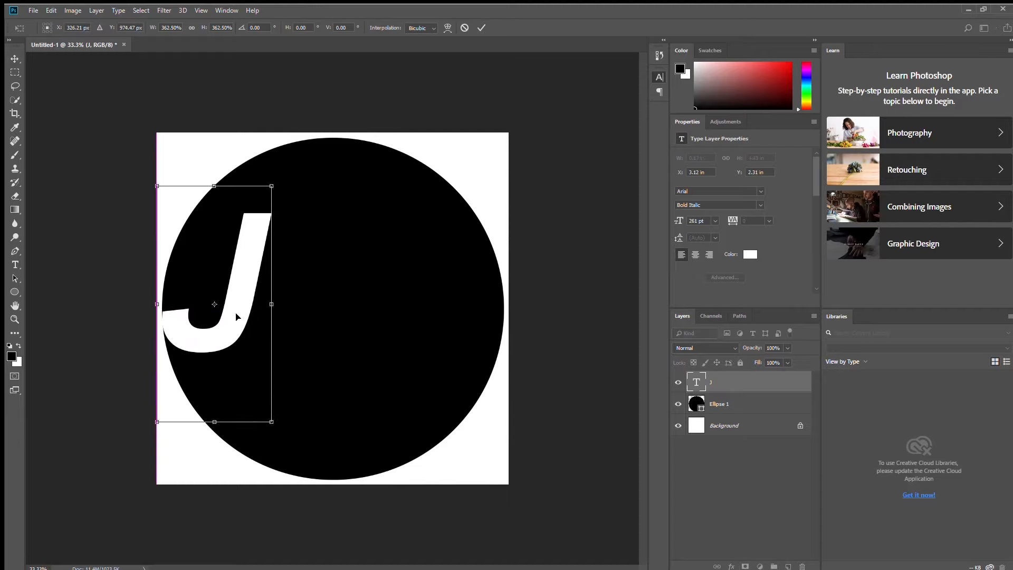
drag(273, 420, 364, 508)
drag(272, 317, 271, 245)
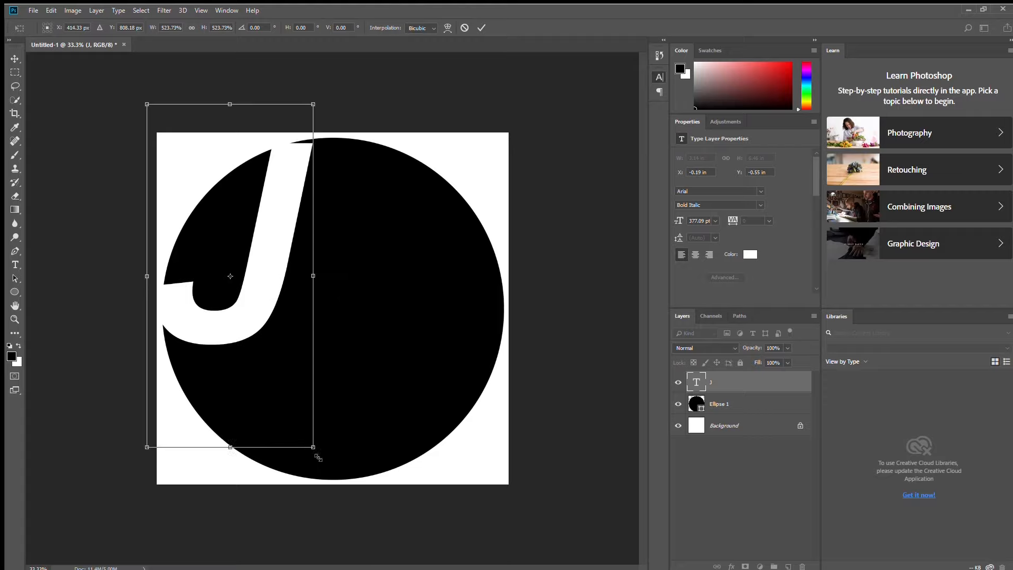
drag(317, 452, 340, 501)
drag(290, 358, 289, 342)
key(Return)
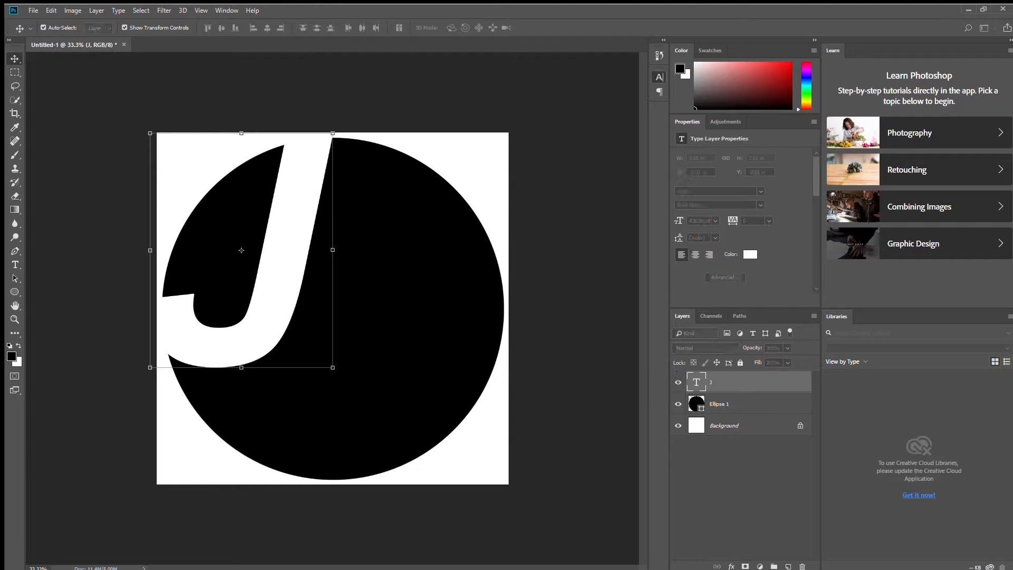
Step: Duplicate the J layer as "L", change its letter to L and move it to the lower middle of the circle
key(ctrl+j)
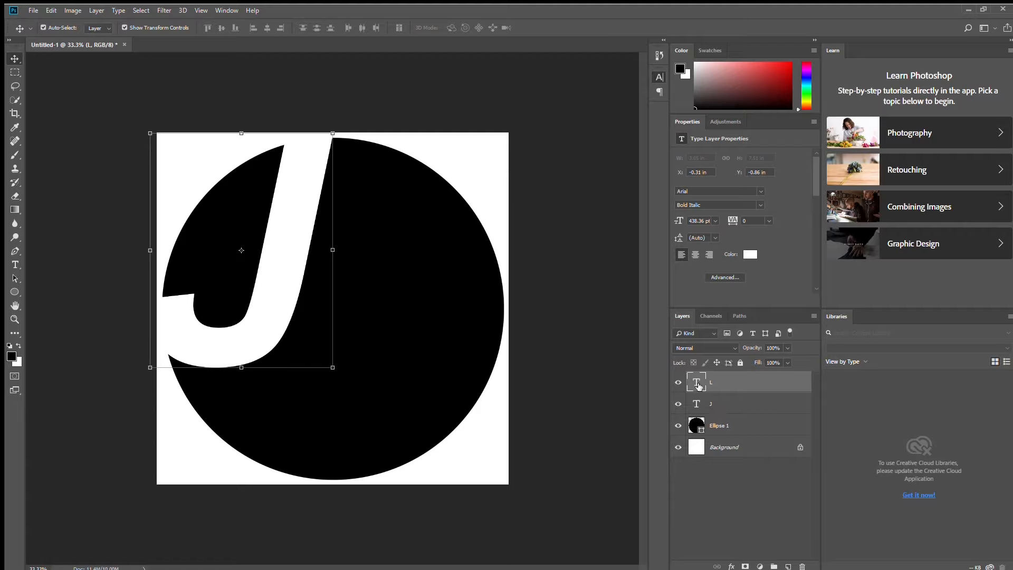
double_click(697, 382)
text(L)
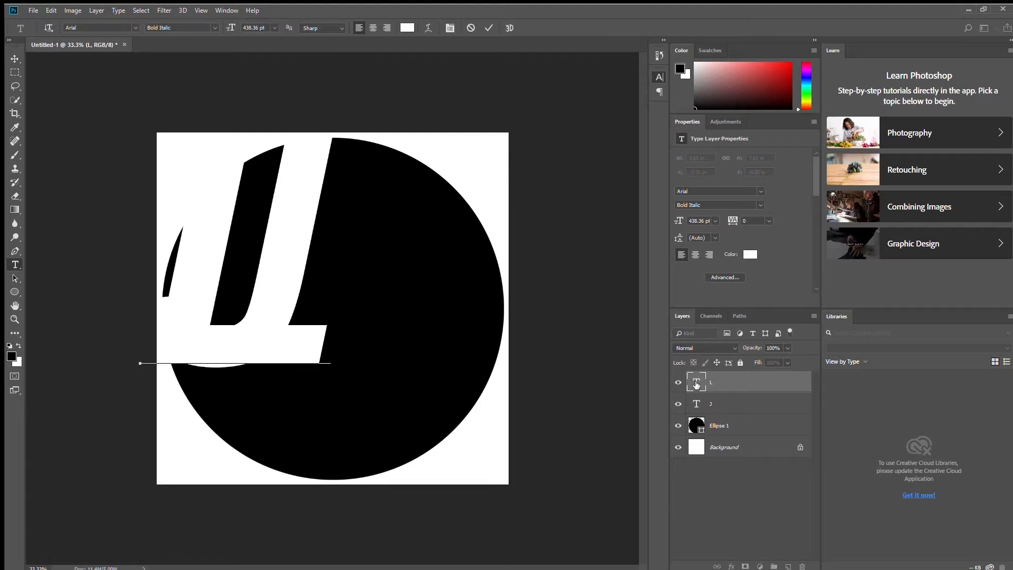
click(486, 30)
key(v)
drag(283, 244, 317, 337)
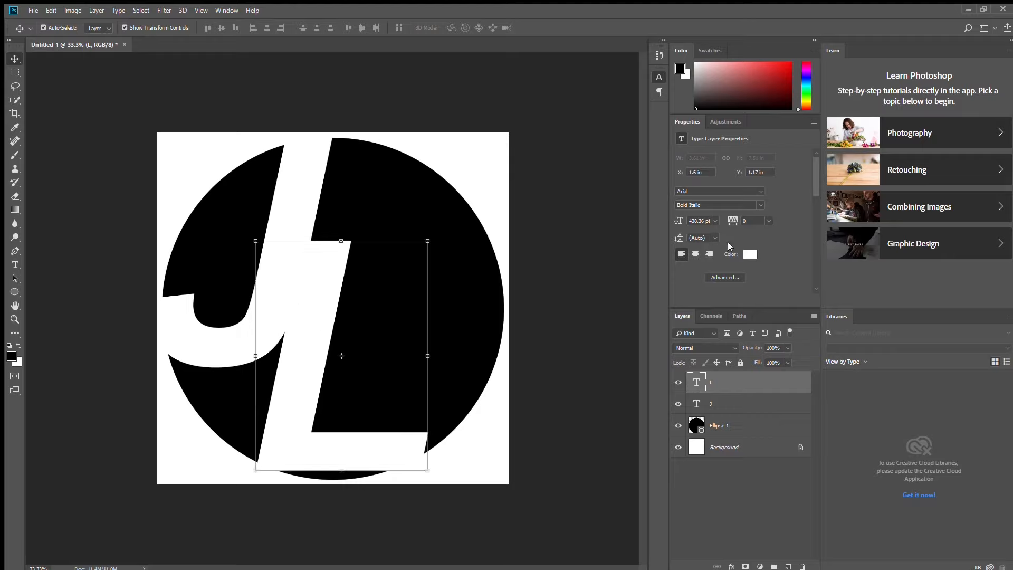
Step: Duplicate the L layer as "P", change its letter to P and move it up to the right part of the circle
double_click(714, 380)
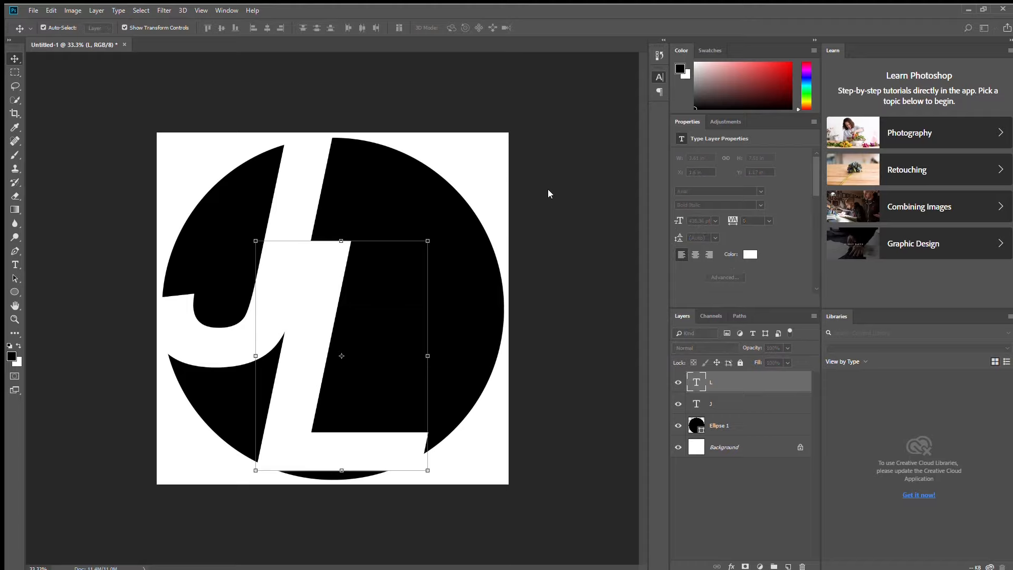
click(590, 173)
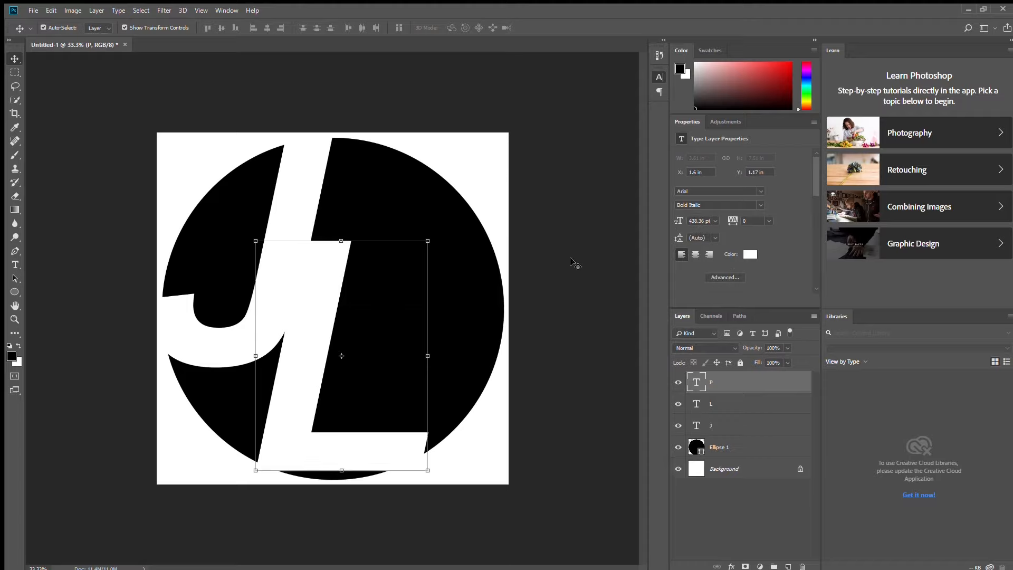
double_click(697, 383)
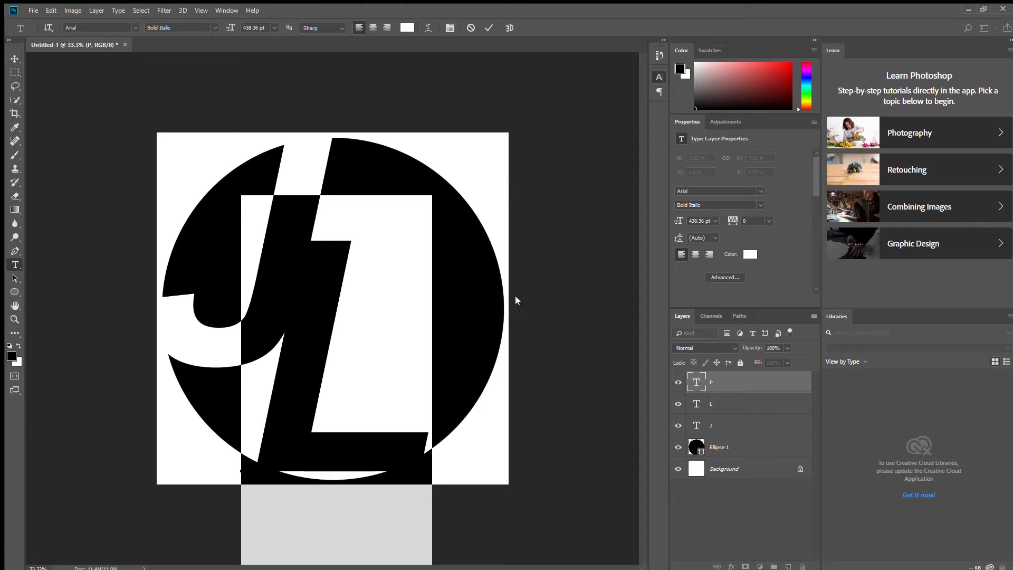
key(ctrl+Return)
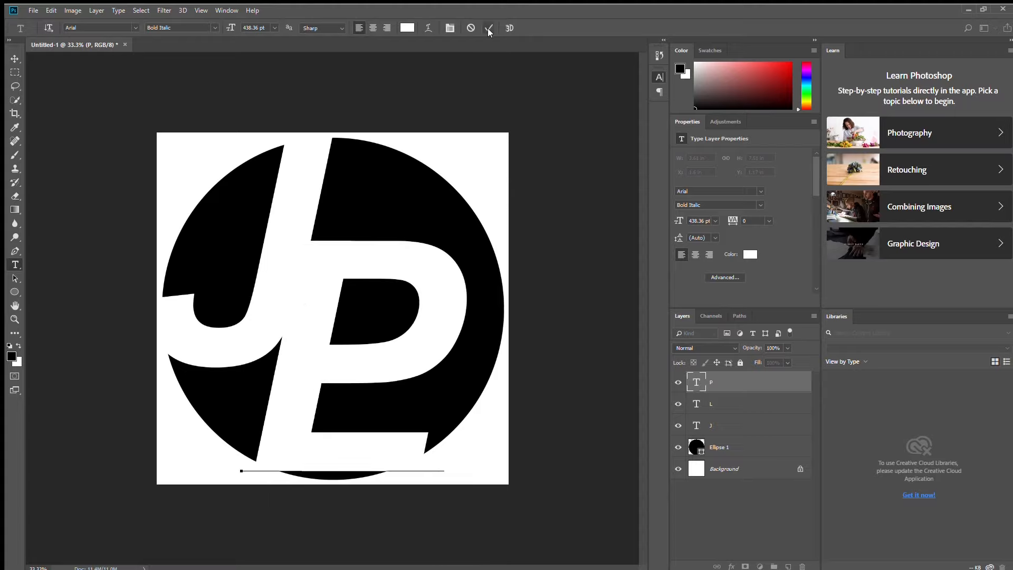
key(v)
drag(396, 340, 464, 306)
click(198, 433)
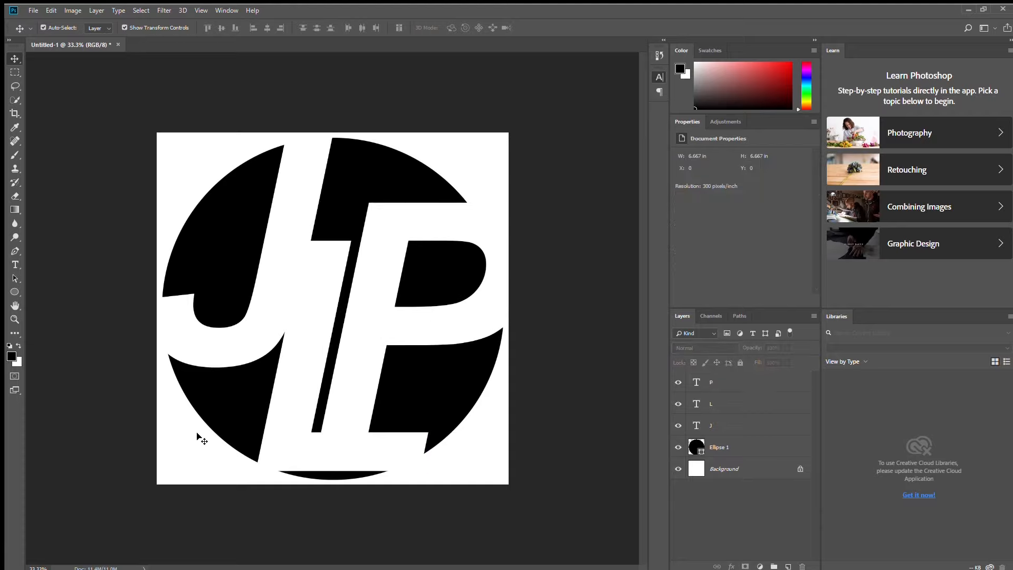
Step: Shift the L left so its stem merges with the J, and move the P left, close beside the J's stem
click(695, 405)
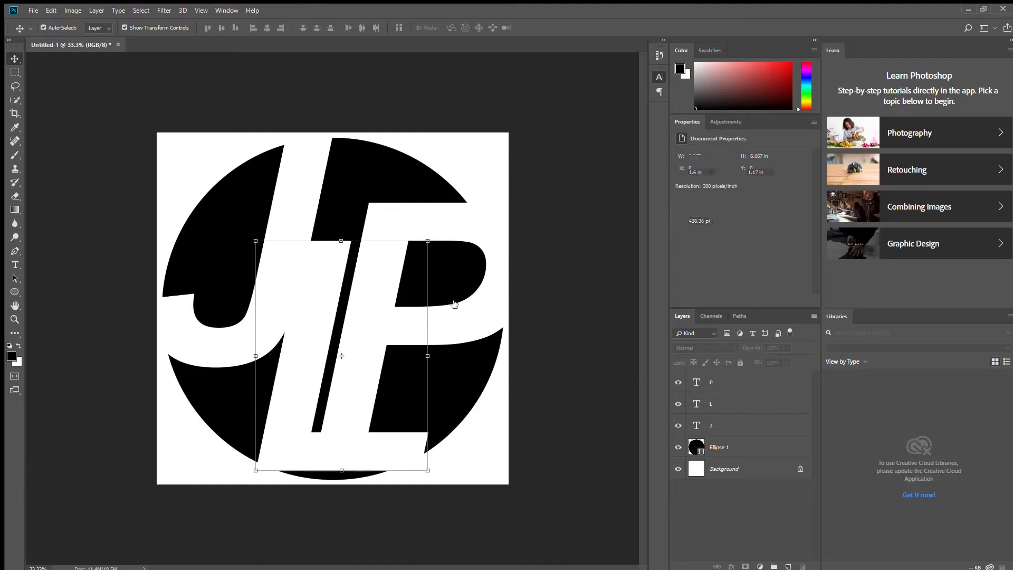
drag(303, 387, 263, 387)
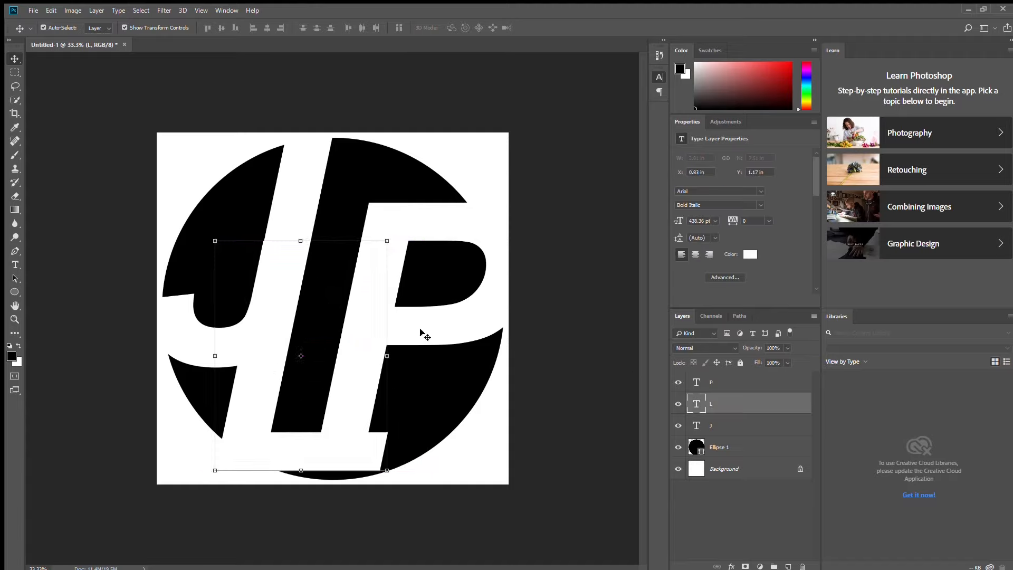
drag(430, 332, 407, 333)
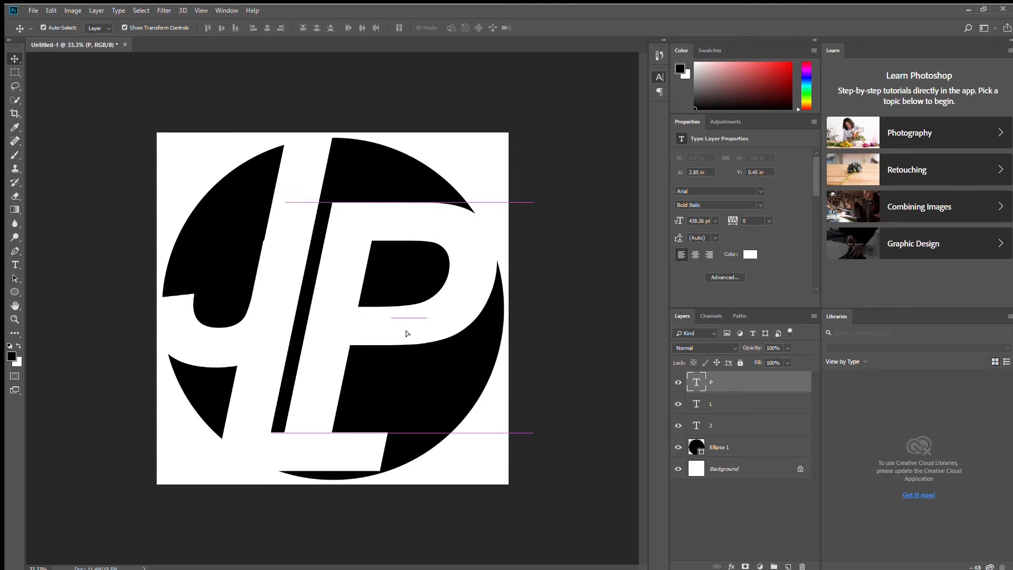
drag(406, 333, 406, 332)
Step: Nudge the L up and slightly right to about X 0.96 in, Y 0.62 in, so its lower corner meets the circle's edge
click(277, 449)
key(shift+Up)
key(shift+Up)
key(shift+Up)
key(shift+Up)
key(shift+Up)
key(shift+Up)
key(shift+Up)
key(shift+Right)
key(shift+Right)
key(shift+Up)
key(shift+Up)
key(shift+Up)
key(shift+Up)
key(shift+Up)
key(shift+Up)
key(shift+Up)
key(shift+Up)
key(shift+Up)
key(shift+Up)
key(shift+Up)
key(shift+Right)
key(shift+Right)
key(Down)
click(189, 521)
click(430, 320)
Step: Scale the L down to about 98% (430.29 pt), keeping its stem aligned with the J
click(259, 429)
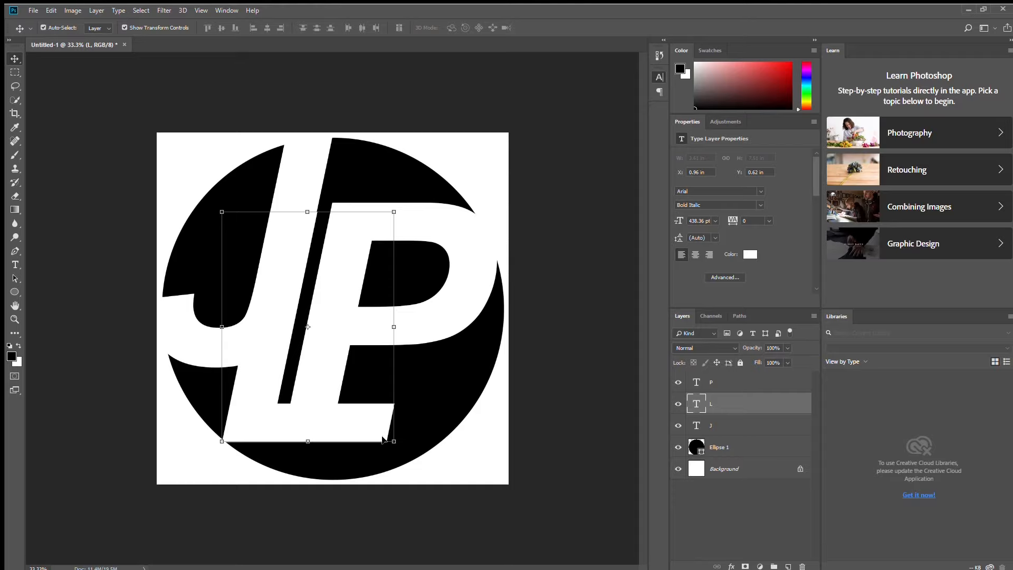
scroll(286, 414, up, 4)
key(ctrl+t)
drag(468, 516, 470, 516)
scroll(534, 507, down, 2)
drag(492, 112, 483, 118)
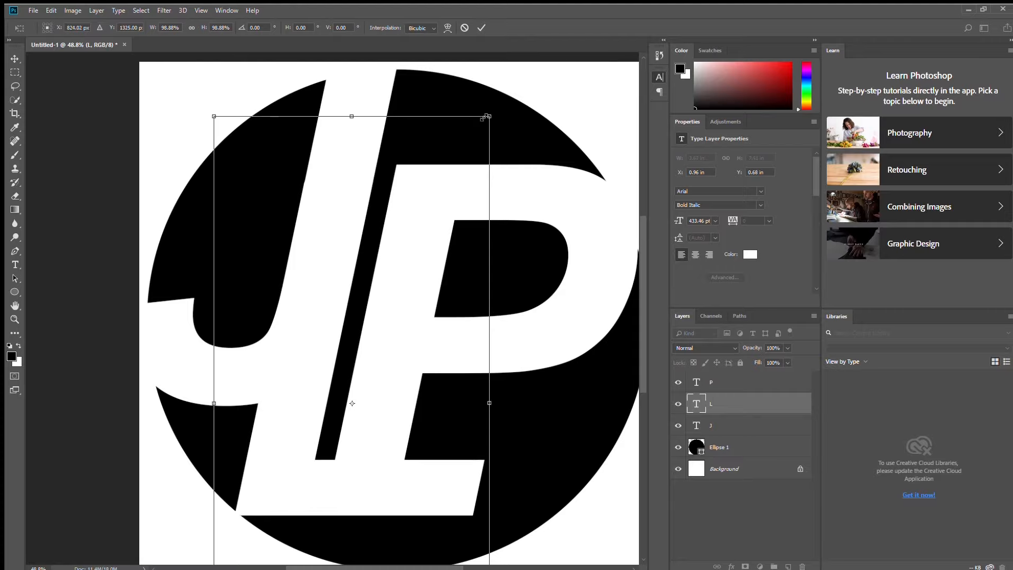
key(Left)
key(Left)
key(Left)
key(Right)
key(Right)
key(Right)
key(Right)
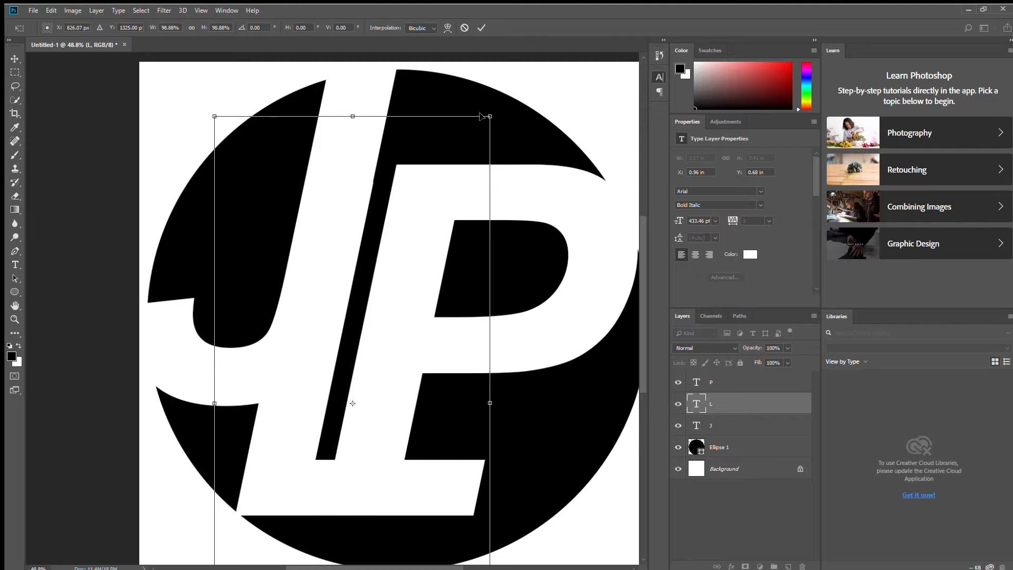
drag(491, 116, 488, 120)
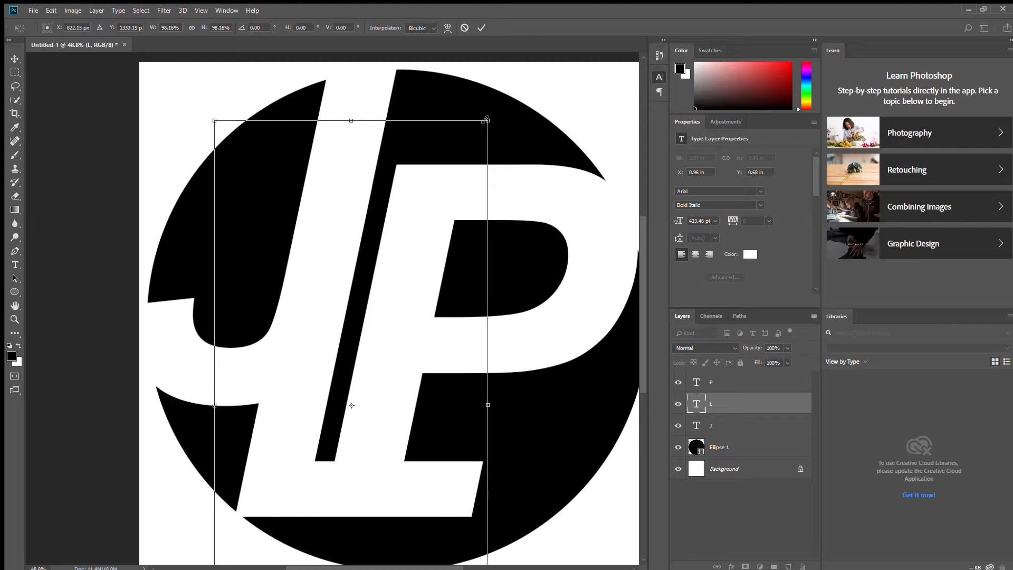
click(480, 27)
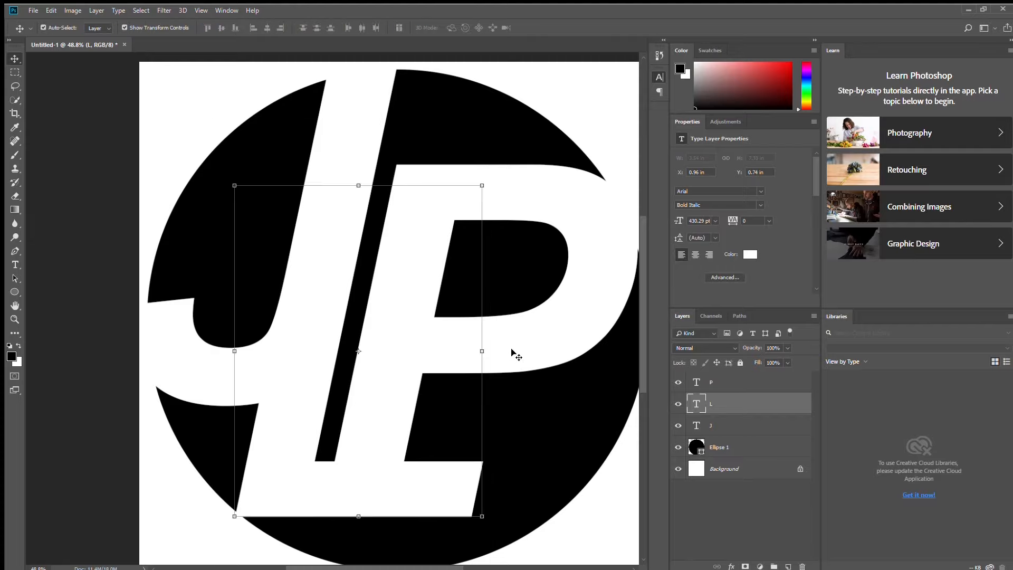
Step: Move the P down toward the circle's lower right so that its stem crosses the foot of the L
drag(514, 346, 536, 401)
key(ctrl+minus)
mouse_move(450, 350)
mouse_down()
mouse_move(480, 342)
mouse_move(479, 359)
mouse_move(467, 323)
mouse_move(463, 355)
mouse_up()
key(Down)
key(Down)
key(Down)
key(Down)
key(Down)
key(Down)
key(Down)
key(Left)
key(Left)
key(Left)
key(Left)
Step: Nudge the P right and up to about X 2.6 in, Y 1.1 in, with its stem ending just below the L's foot
key(shift+Right)
key(shift+Right)
key(shift+Right)
key(shift+Right)
key(shift+Right)
key(shift+Right)
key(shift+Right)
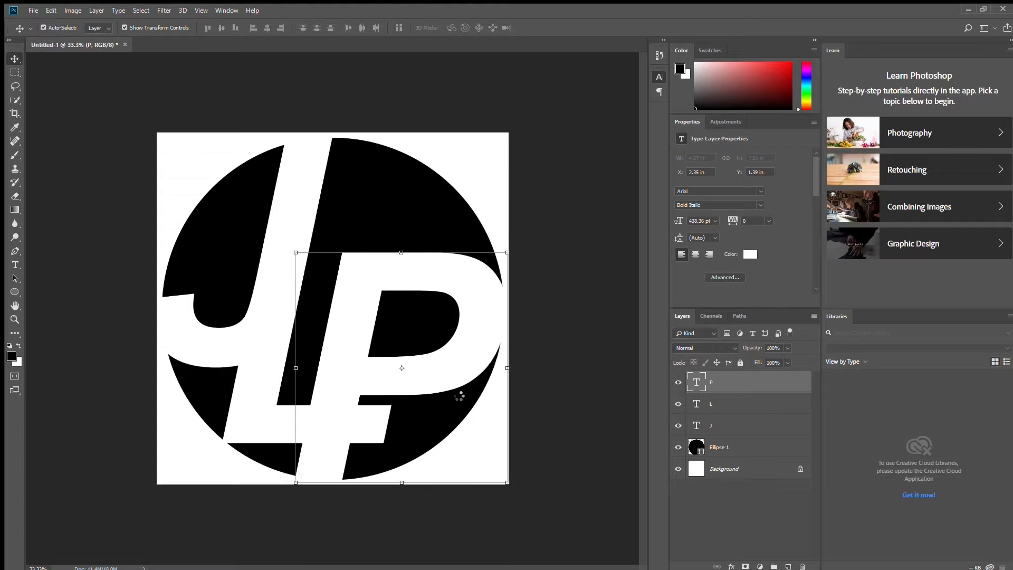
key(shift+Up)
key(shift+Up)
key(shift+Up)
key(shift+Up)
key(shift+Up)
key(shift+Up)
key(shift+Up)
key(shift+Up)
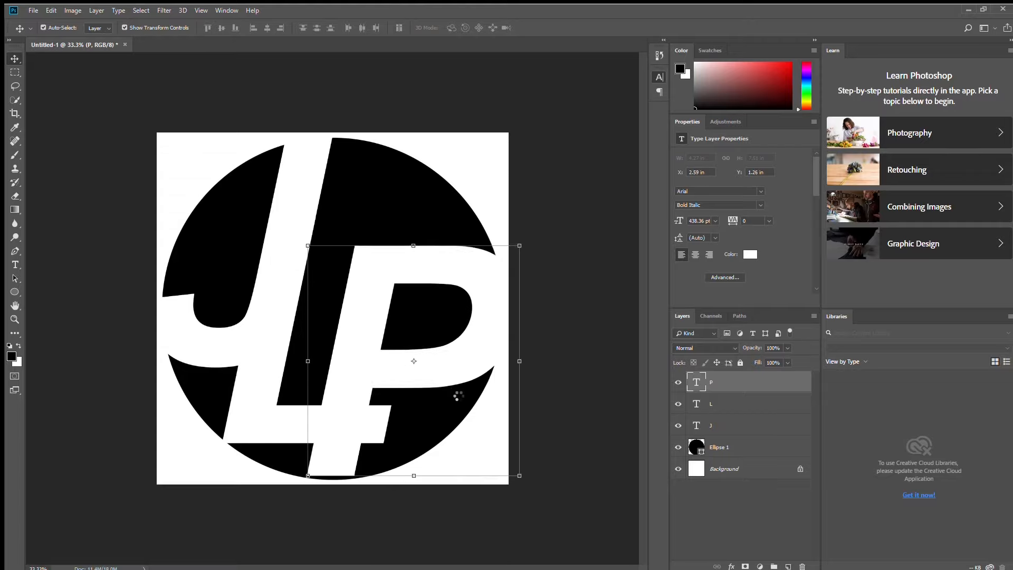
key(Right)
key(Up)
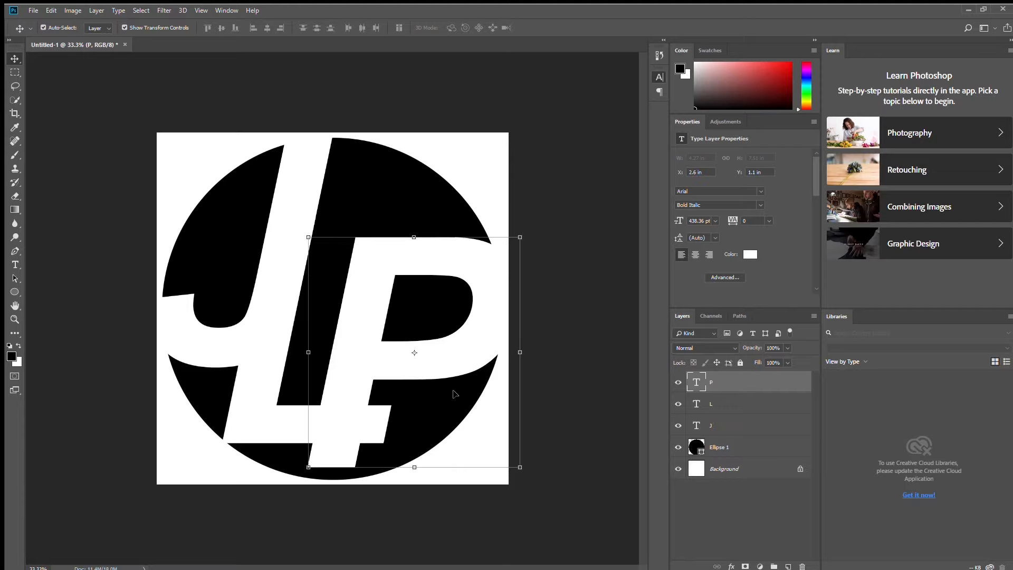
Step: Nudge the L down to about X 0.93 in, Y 0.87 in, and deselect it
click(252, 419)
key(shift+Down)
key(shift+Down)
key(shift+Down)
key(shift+Down)
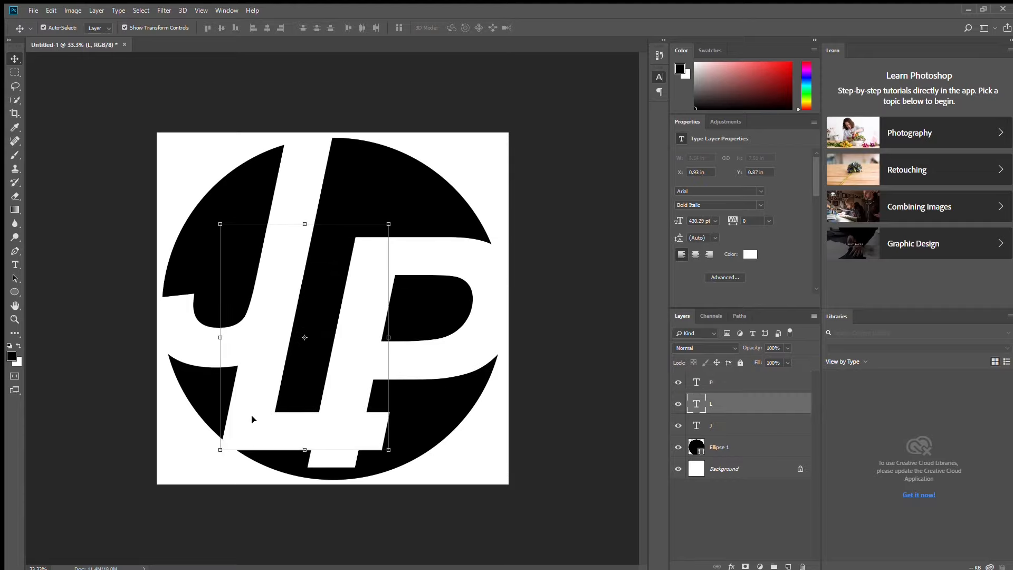
shift+click(252, 420)
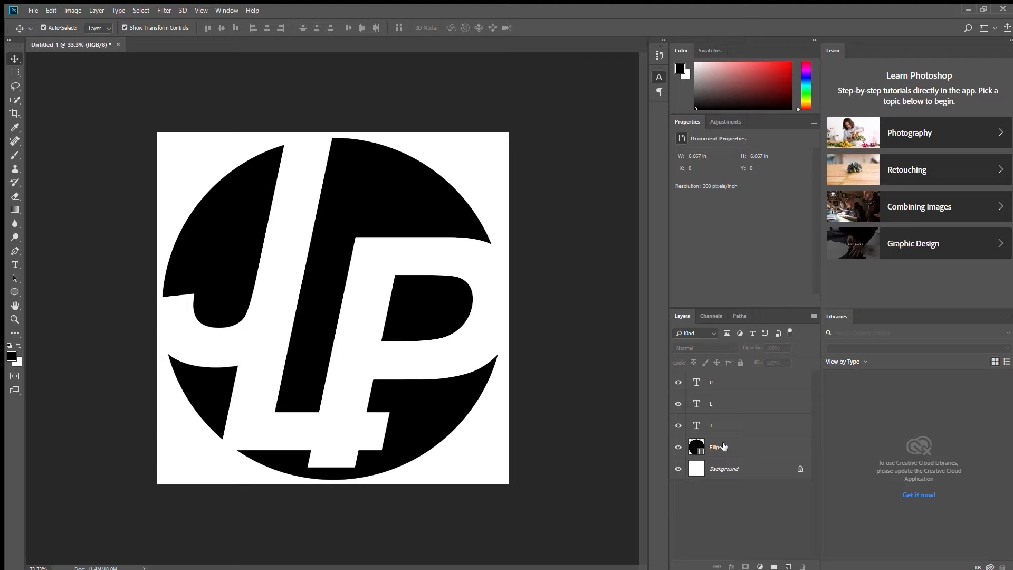
Step: Hide the Background layer to check the letters against transparency, show it again and select the Ellipse 1 layer
click(678, 469)
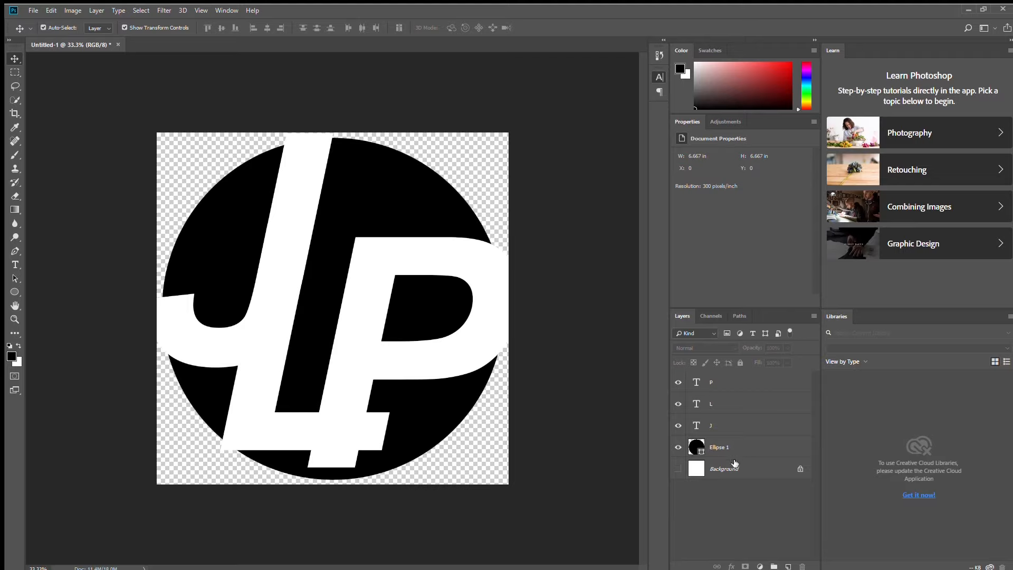
click(679, 468)
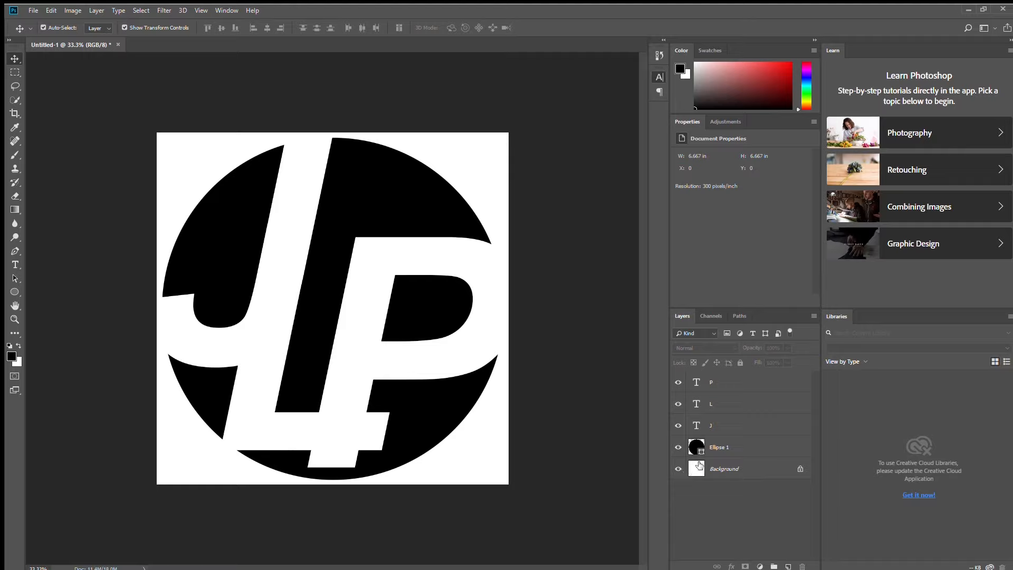
click(693, 450)
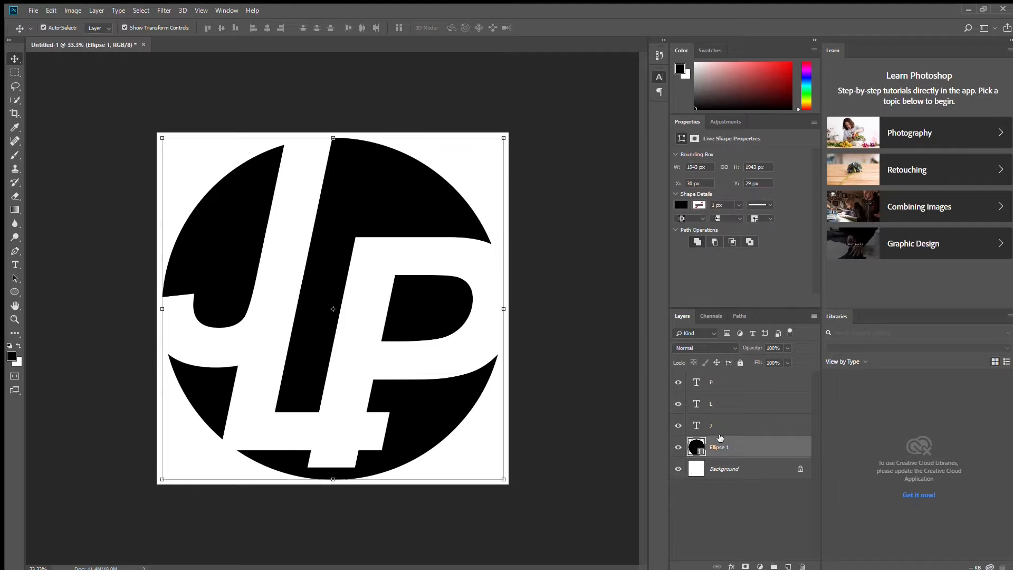
Step: Duplicate the P, L and J text layers together, and hide the originals along with Ellipse 1 and the Background
click(706, 426)
shift+click(707, 384)
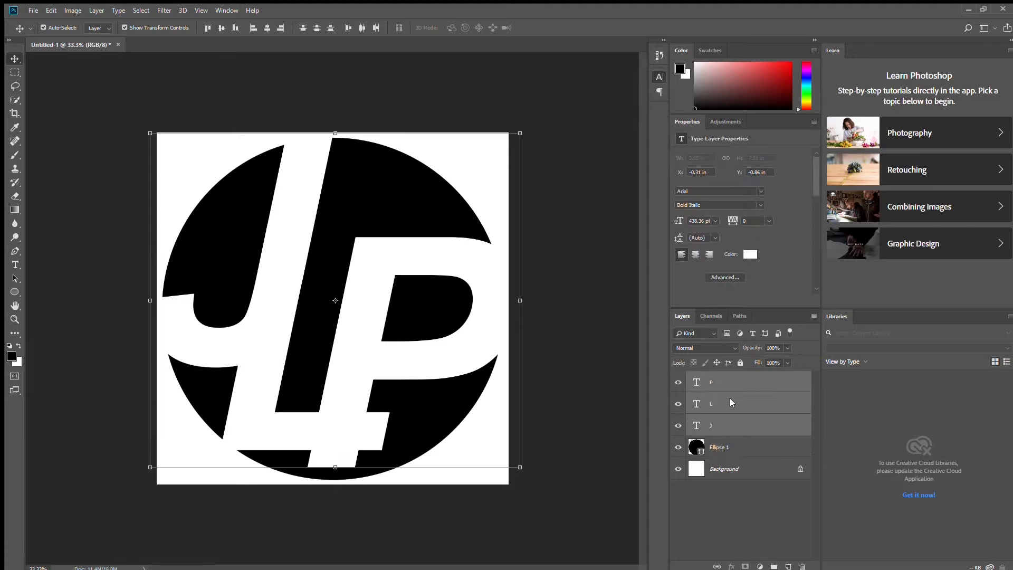
key(ctrl+j)
drag(678, 446, 678, 533)
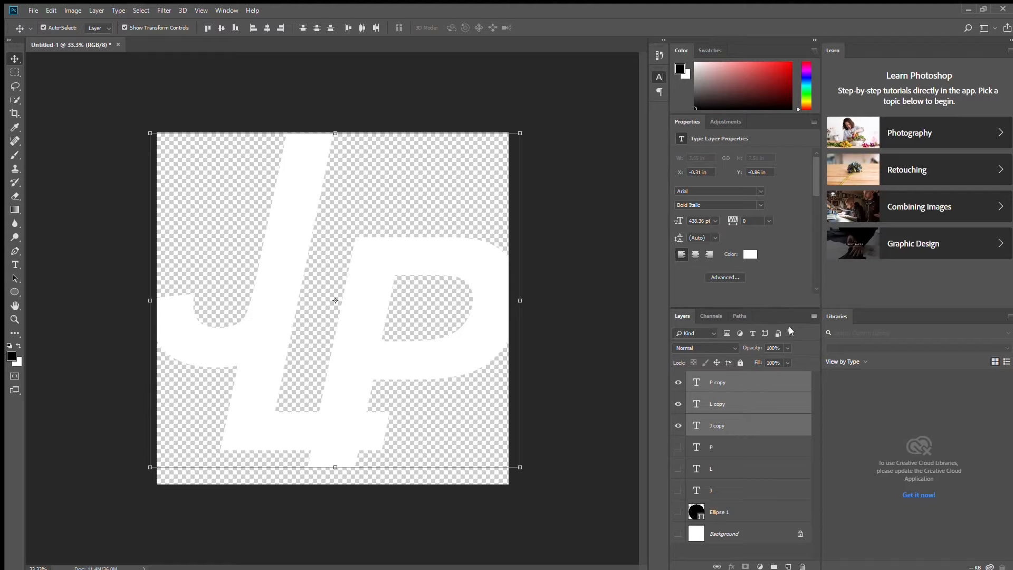
Step: Merge the three letter copies with a new empty layer into a single pixel layer, and show Ellipse 1 again
click(794, 566)
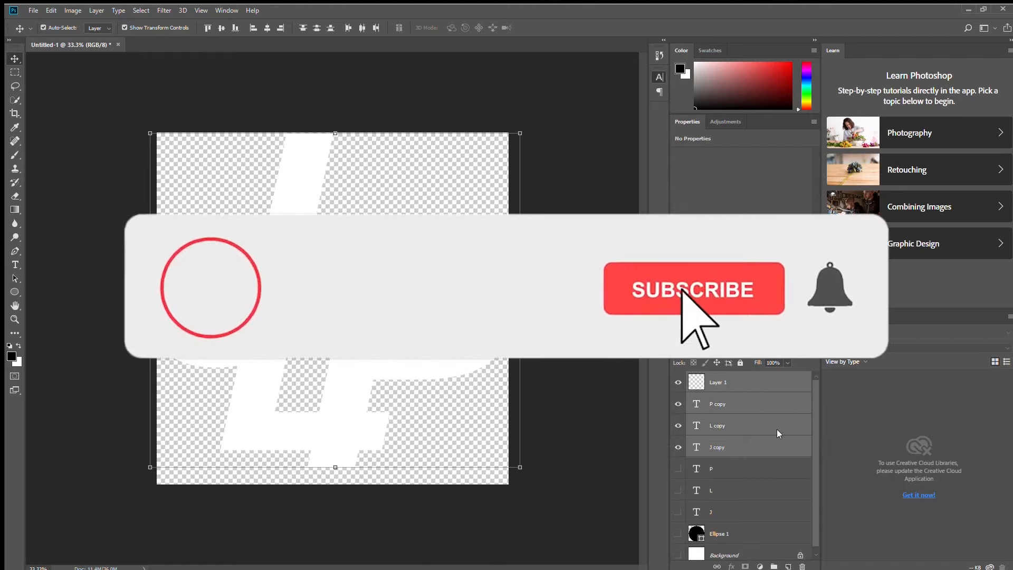
key(ctrl+e)
click(678, 468)
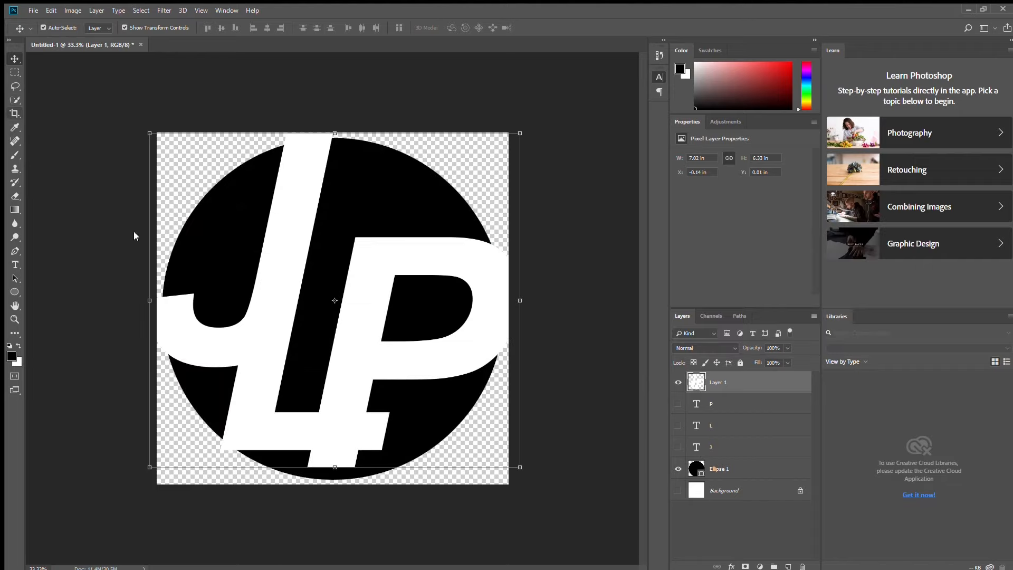
Step: Add a dark red Solid Color fill layer and place it beneath the Ellipse 1 layer
click(695, 468)
click(15, 100)
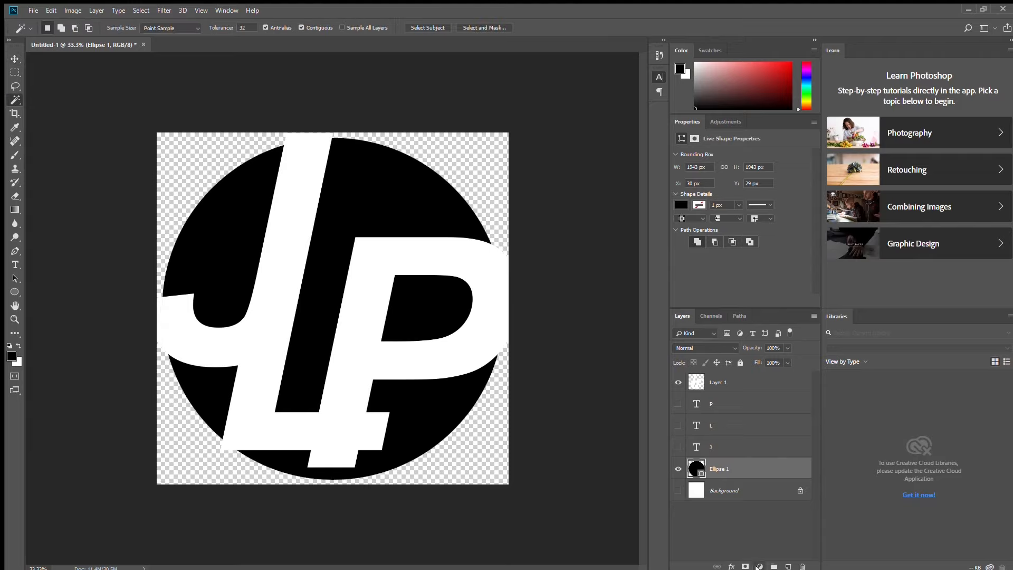
click(777, 350)
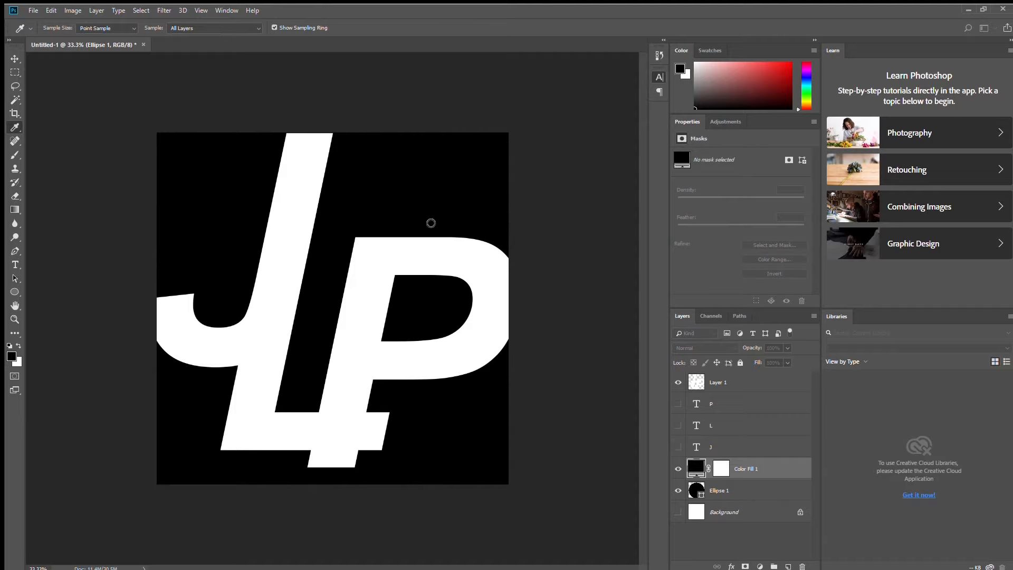
click(460, 204)
click(622, 136)
drag(746, 476, 756, 506)
Step: Turn Ellipse 1 into a pixel layer by merging it with a new empty layer
click(695, 466)
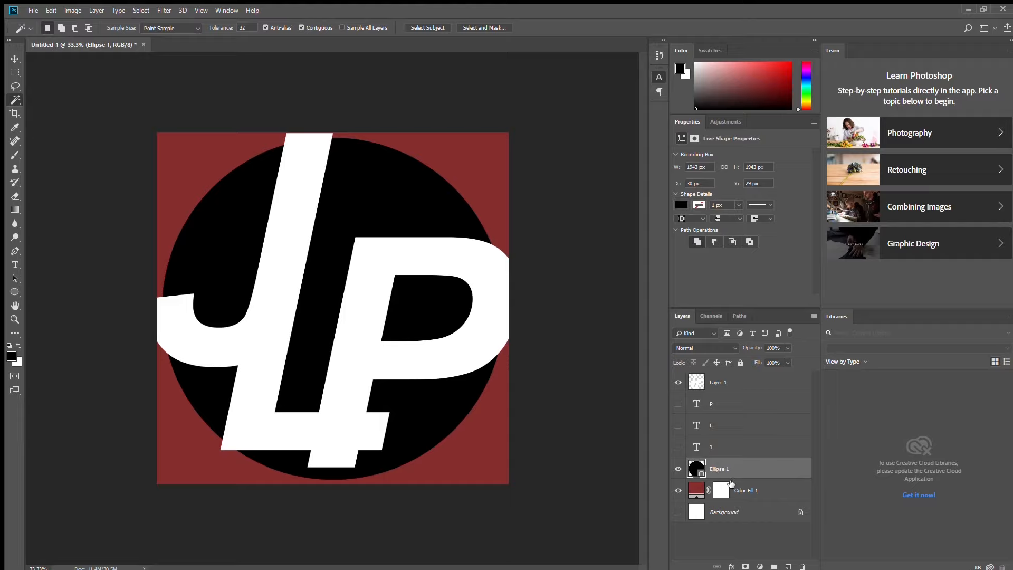
click(788, 566)
shift+click(721, 488)
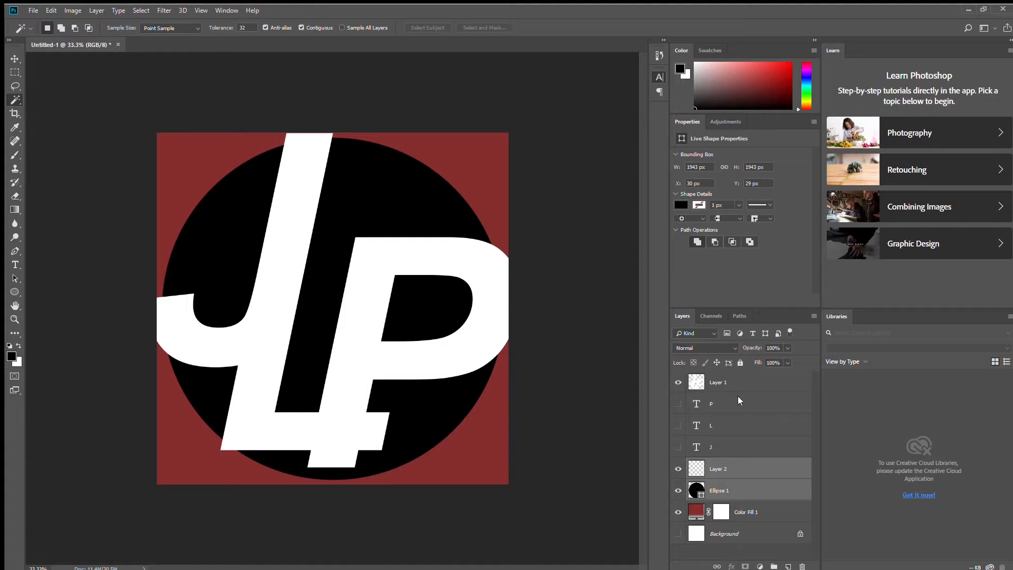
key(ctrl+e)
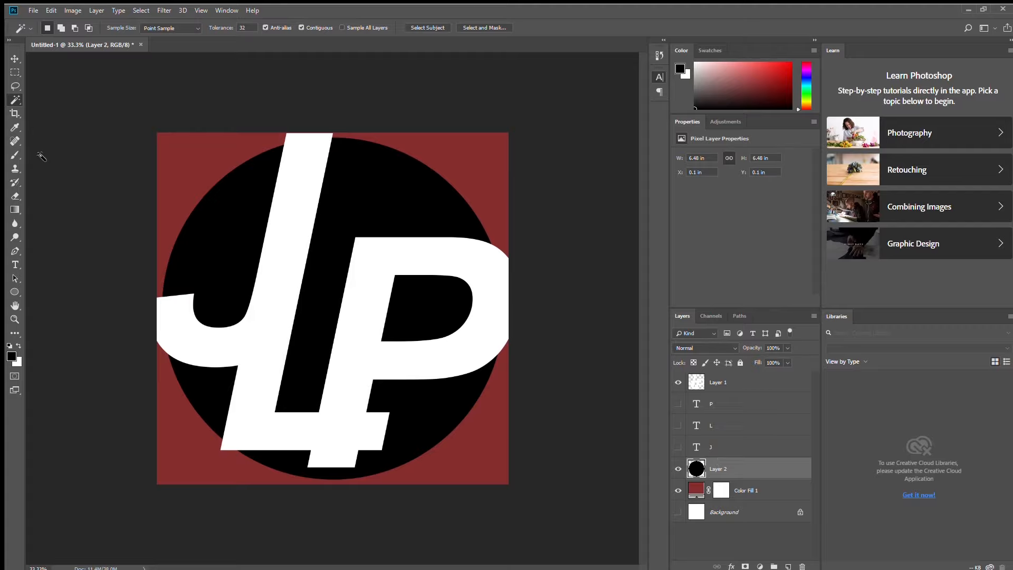
Step: Select the area outside the black circle, try adding it as a mask on the merged letters layer, and undo the mask
click(208, 250)
key(ctrl+shift+i)
click(749, 382)
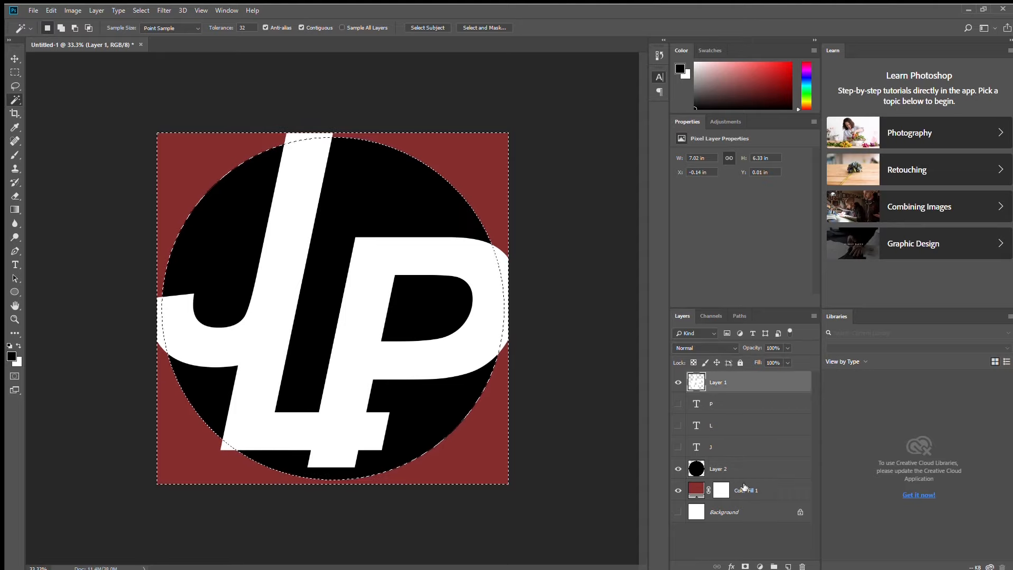
click(745, 566)
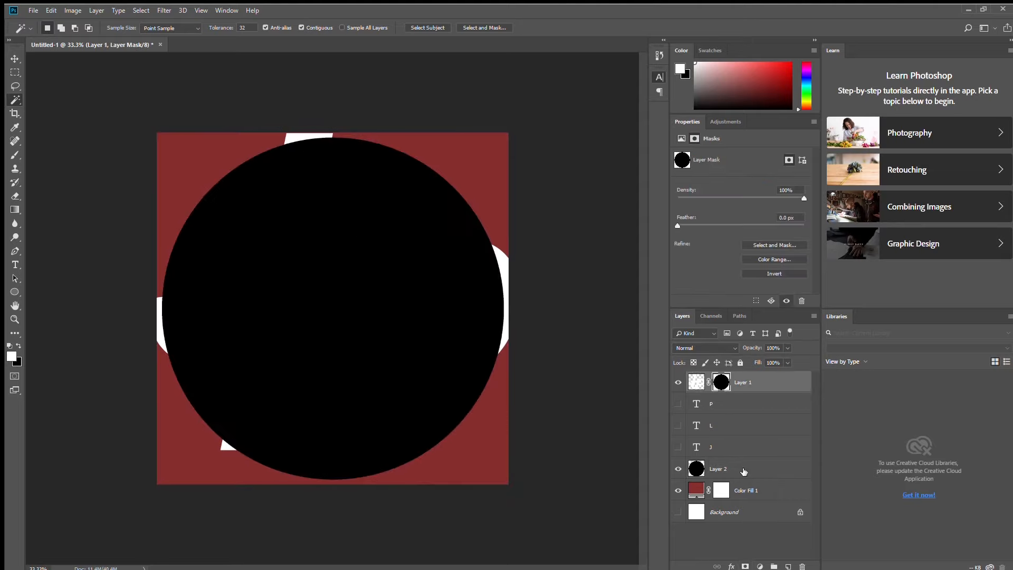
key(ctrl+z)
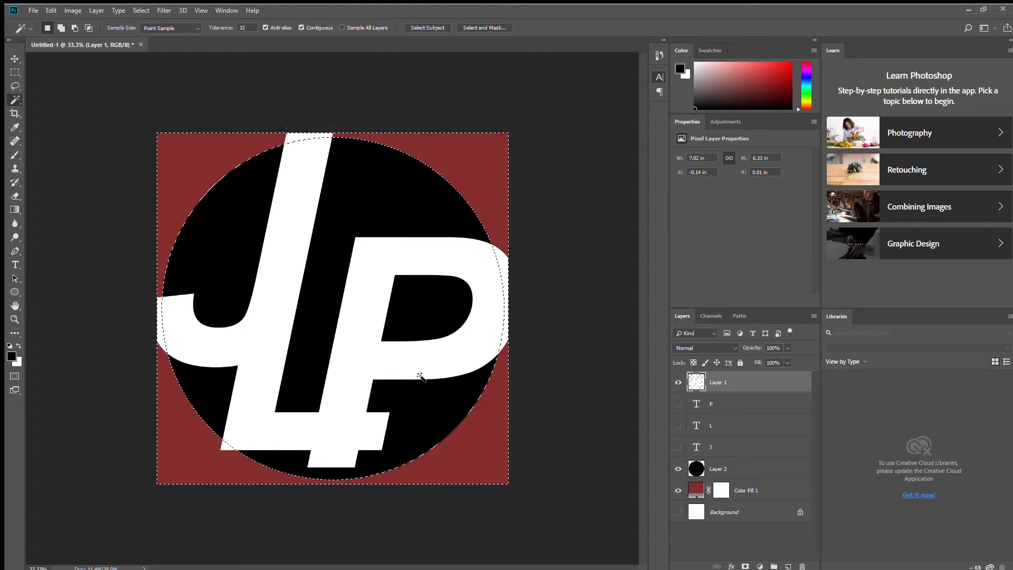
Step: Invert the selection and mask the merged letters to the circle, then hide Color Fill 1 and show the Background
key(ctrl+shift+i)
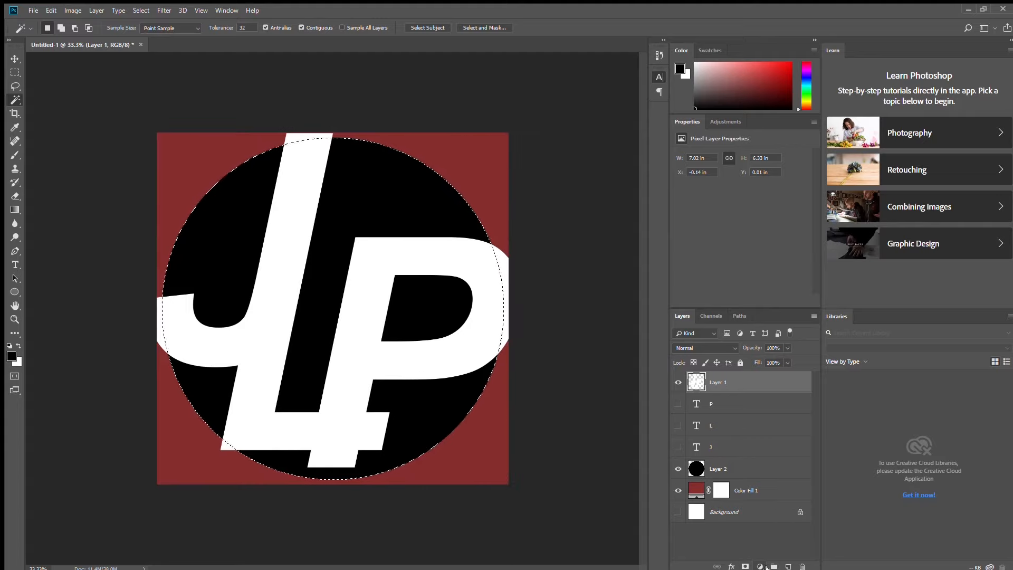
click(745, 566)
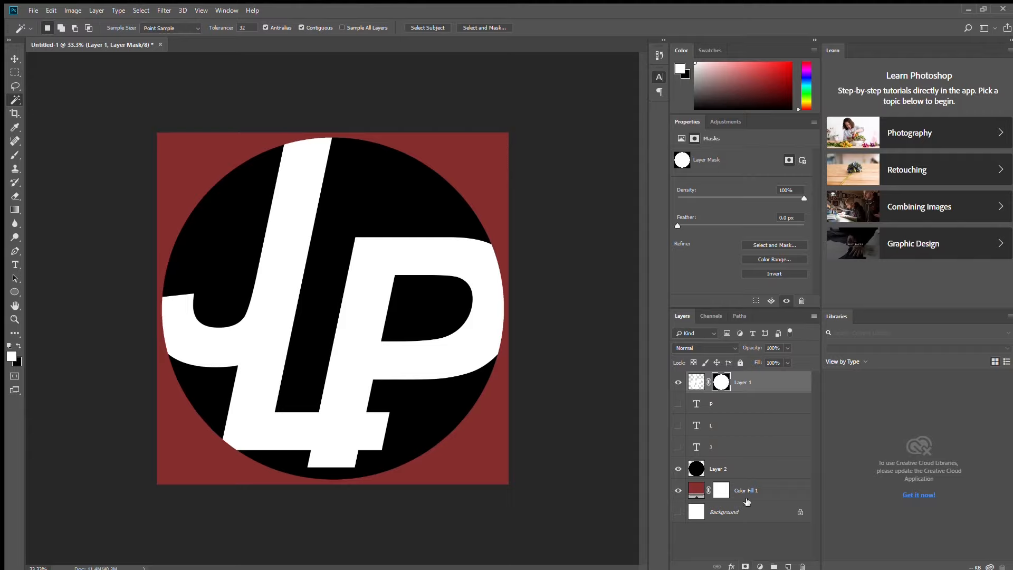
click(677, 490)
click(678, 511)
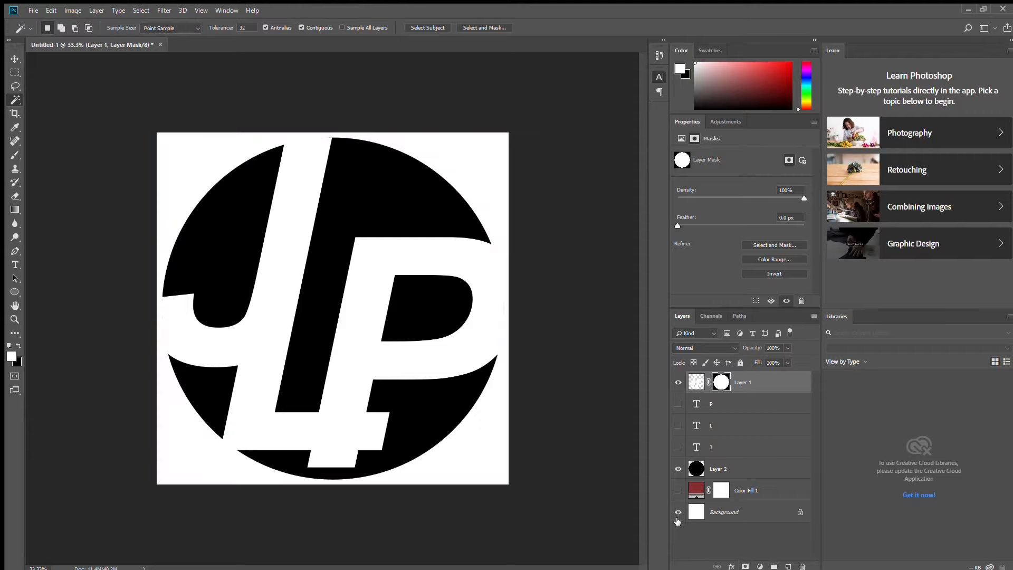
Step: Try painting the left end of the J black on the letters' mask with a 250 px soft brush, and undo it
click(12, 155)
key(x)
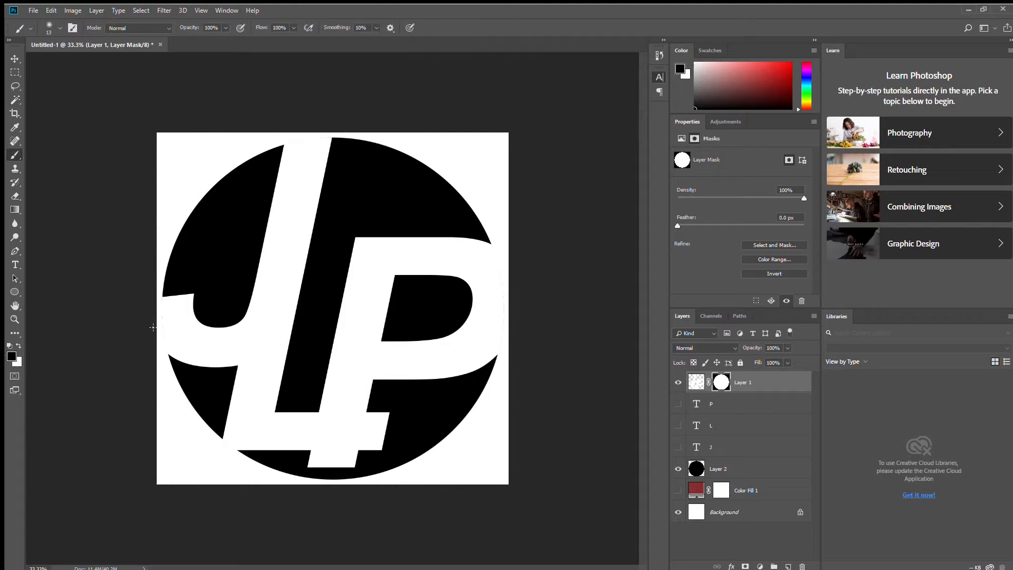
key(bracketright)
key(bracketright)
key(bracketright)
key(bracketright)
key(bracketright)
key(bracketright)
key(bracketright)
key(bracketright)
key(bracketright)
key(bracketright)
key(bracketright)
key(bracketright)
key(bracketright)
key(bracketright)
click(170, 317)
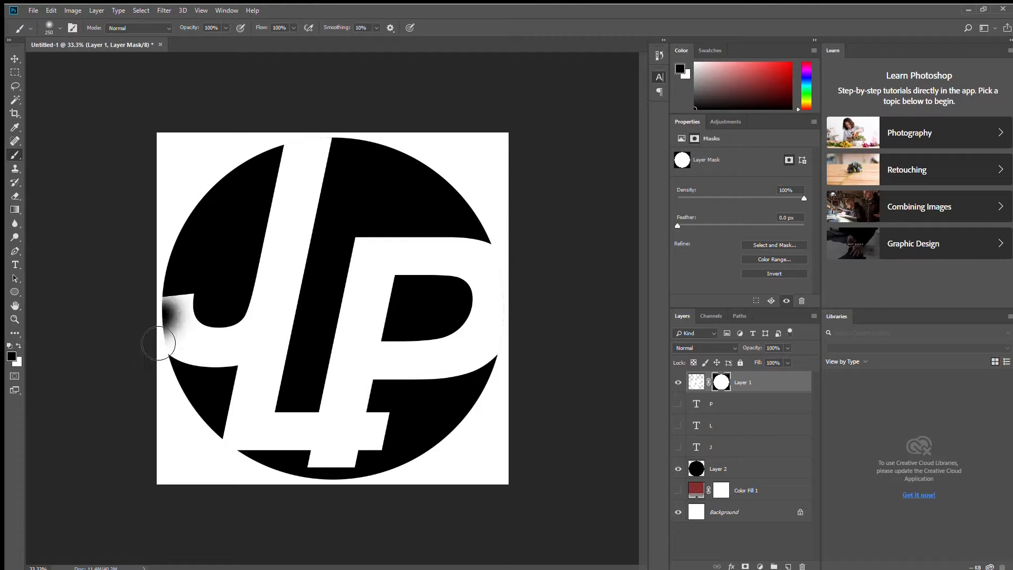
key(ctrl+z)
key(x)
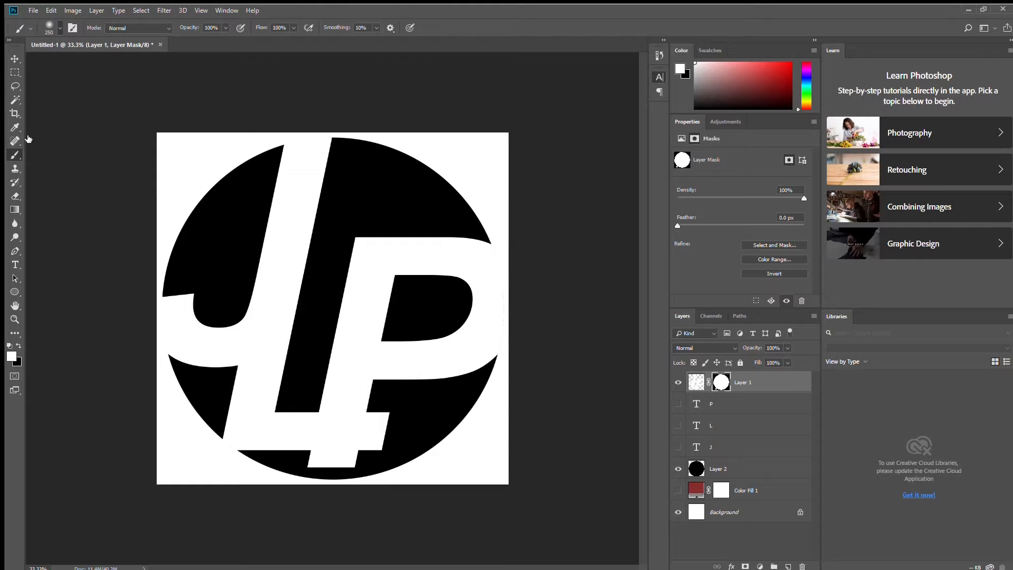
Step: Set the brush to full hardness, make the circle's Layer 2 active and hide the Background
key(shift+])
key(shift+])
key(shift+])
key(shift+])
click(697, 468)
click(678, 512)
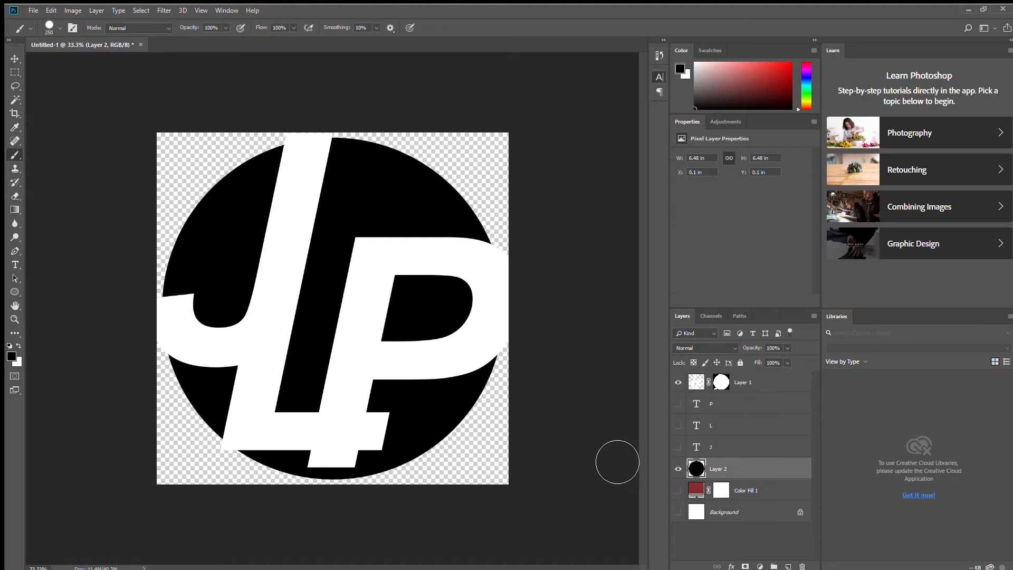
Step: Select the transparent area outside the black circle on Layer 2 with the Magic Wand
click(721, 382)
click(696, 468)
click(718, 386)
key(x)
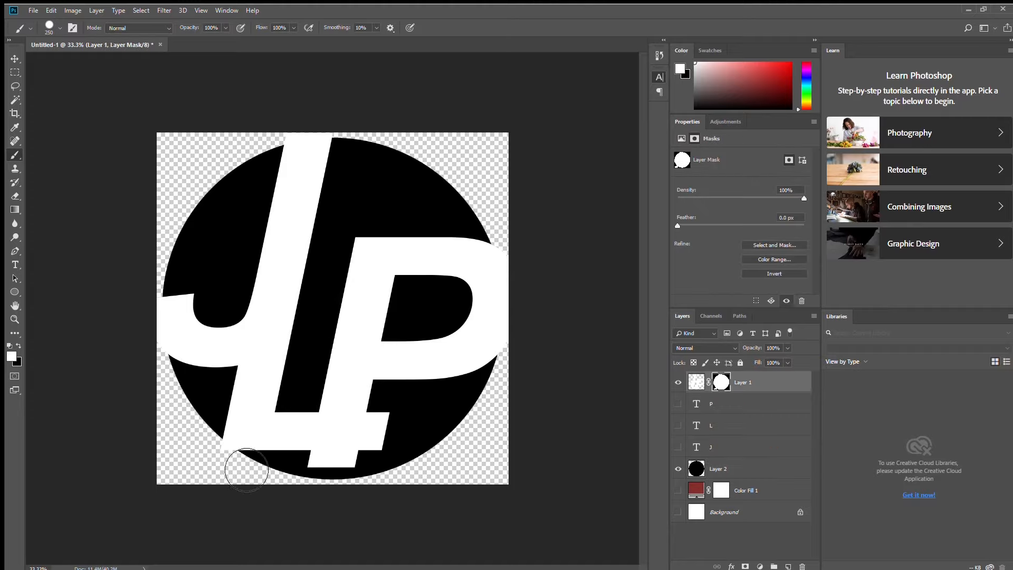
click(696, 468)
key(w)
click(193, 185)
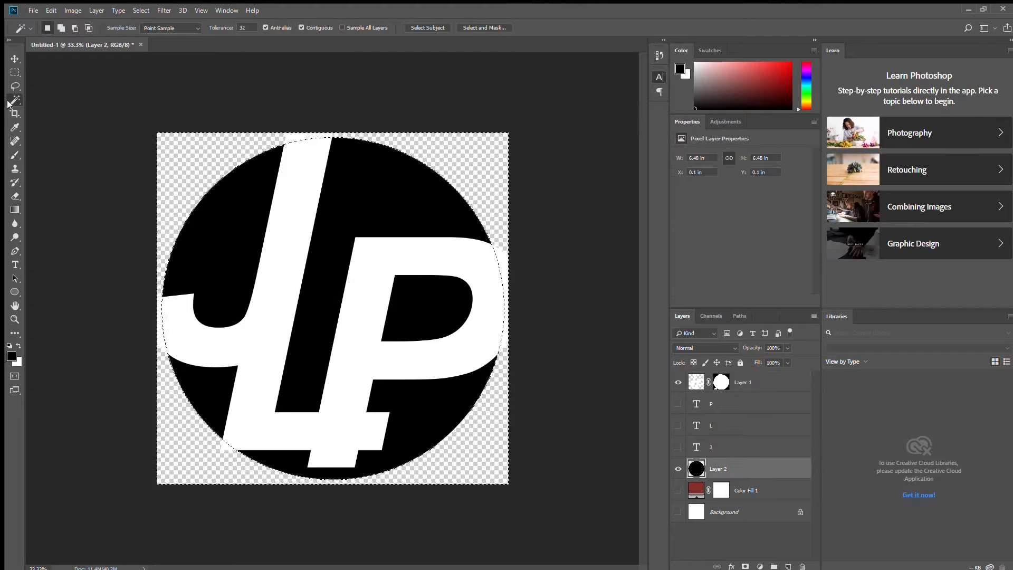
Step: Paint black on the letters' layer mask inside the selection to hide the letter parts outside the circle
key(b)
click(719, 383)
key(x)
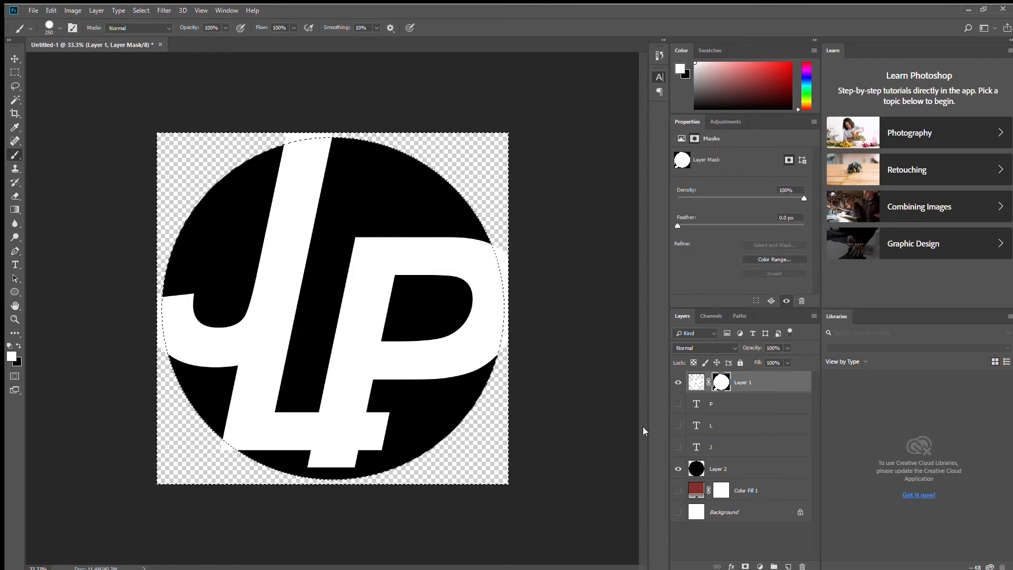
key(x)
mouse_move(164, 313)
mouse_down()
mouse_move(231, 463)
mouse_move(514, 368)
mouse_move(525, 273)
mouse_up()
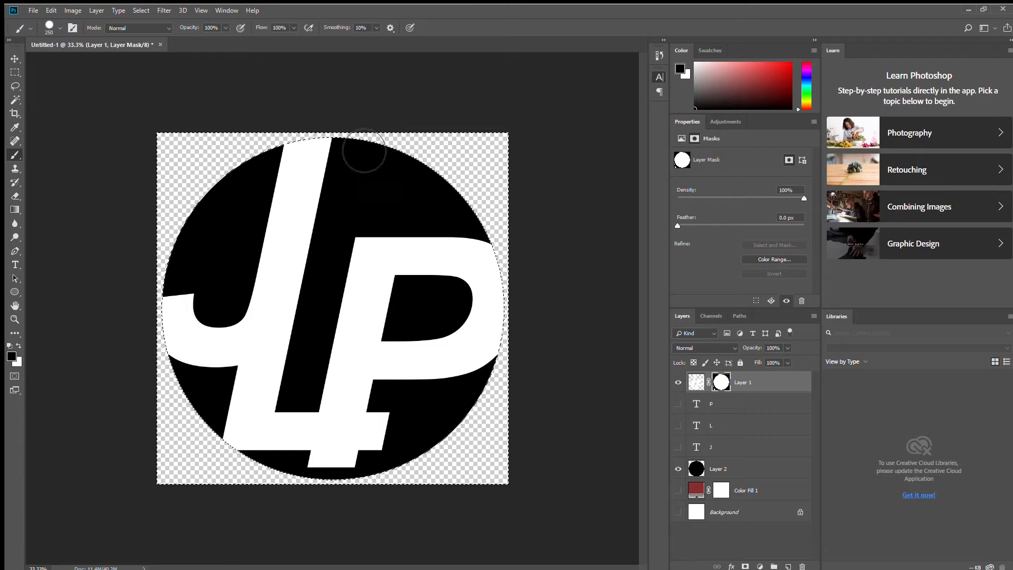
Step: Clear the selection and save the document as "jlp logo.psd"
click(15, 100)
key(ctrl+d)
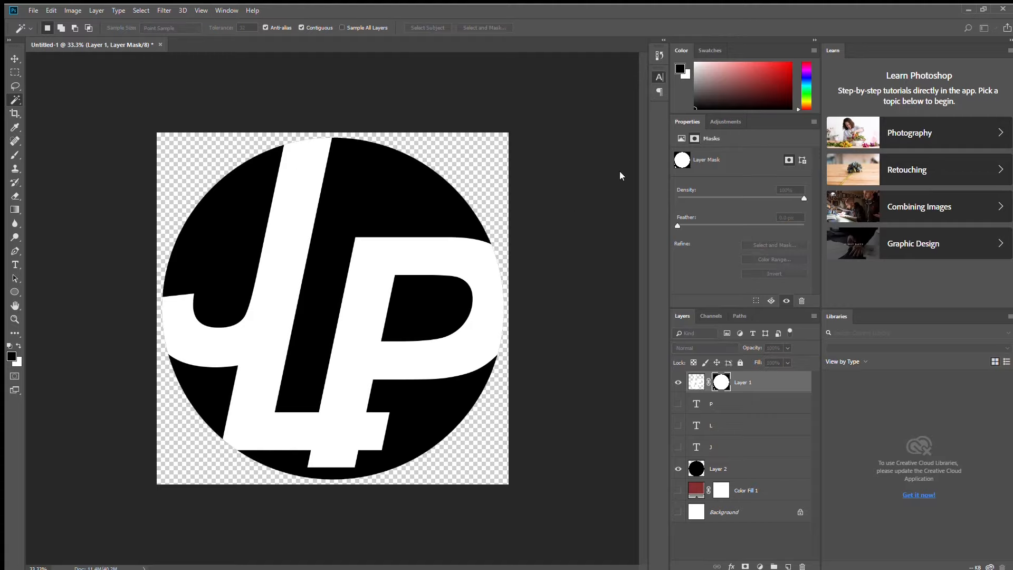
click(619, 170)
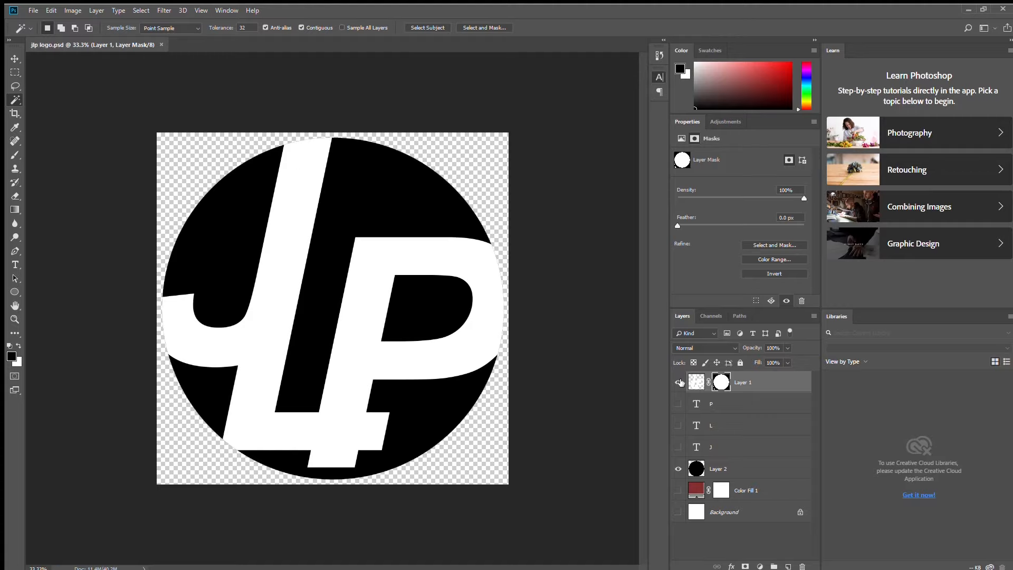
Step: Select the white letter shapes on Layer 1 with the Magic Wand, and hide that layer
click(697, 383)
click(277, 289)
key(ctrl+comma)
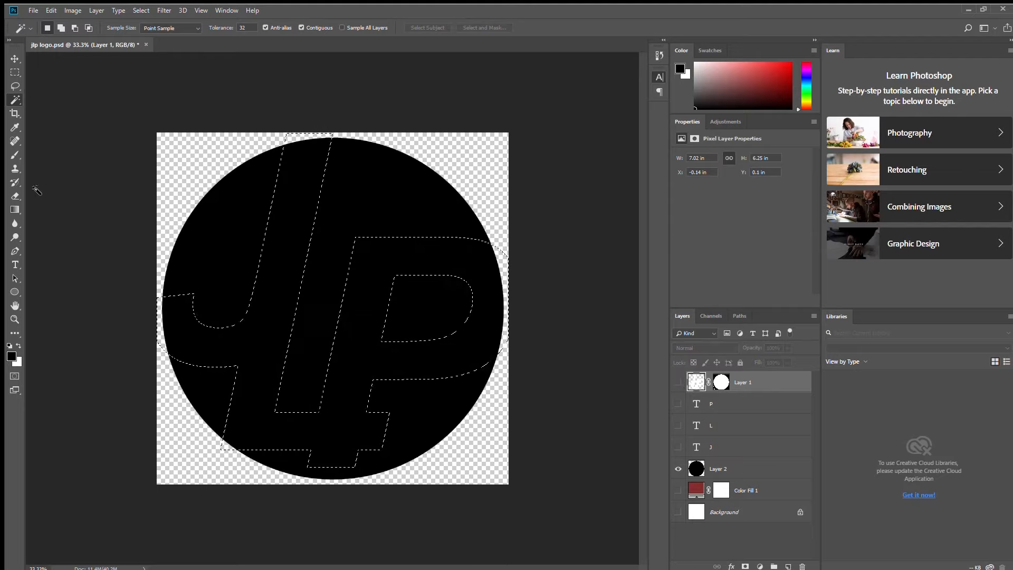
Step: Duplicate the black circle's Layer 2 and hide the original
key(b)
click(706, 479)
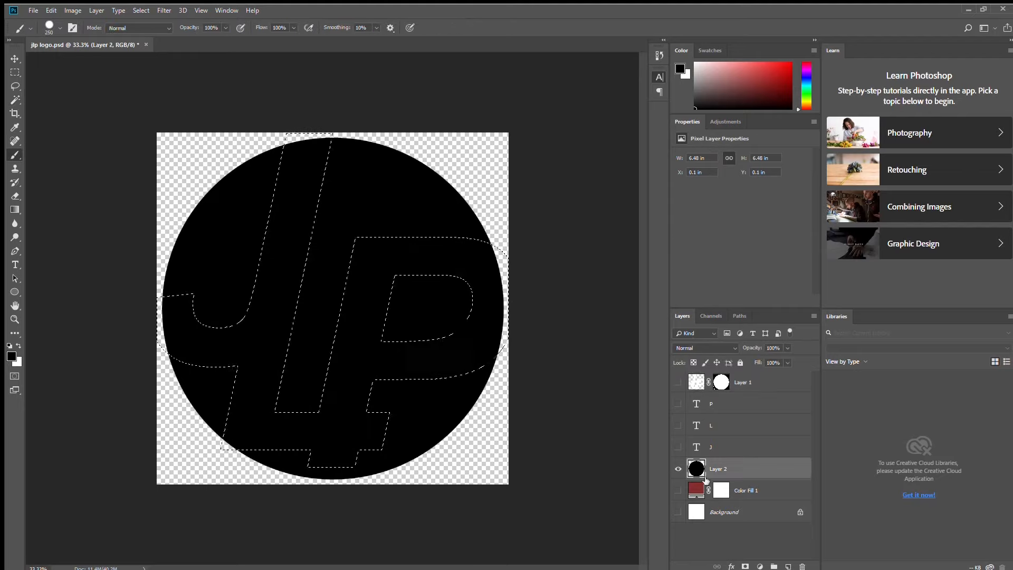
key(ctrl+j)
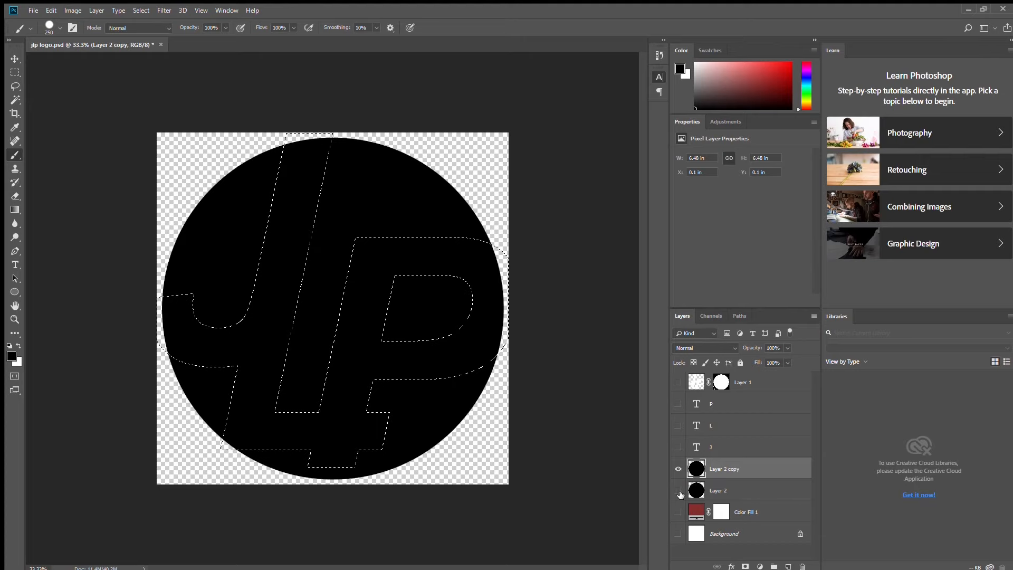
Step: Try painting the J's hook white within the selection on the duplicated circle, and undo the stroke
key(x)
drag(182, 310, 178, 354)
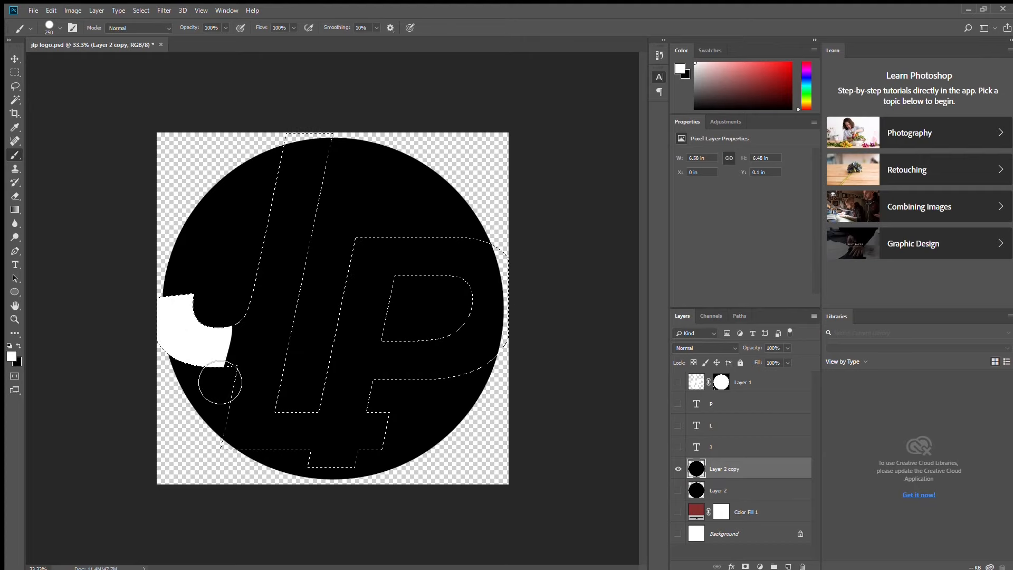
key(ctrl+z)
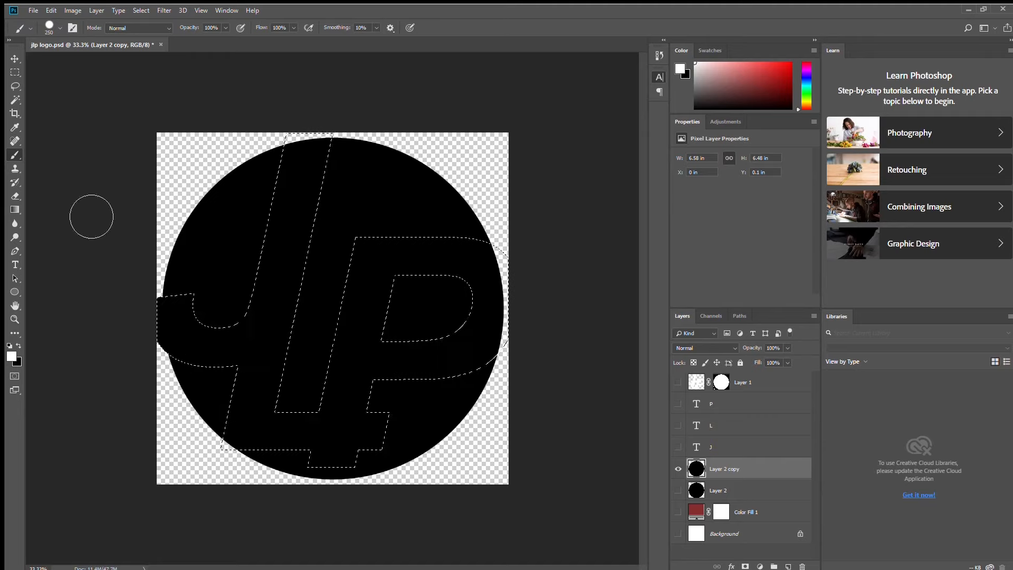
Step: Erase the selected letter shapes from the duplicated circle with the Eraser enlarged to 300 px, and clear the selection
click(15, 195)
mouse_move(163, 334)
mouse_down()
mouse_move(283, 328)
mouse_move(264, 312)
mouse_move(333, 235)
mouse_up()
key(bracketright)
key(bracketright)
mouse_move(265, 291)
mouse_down()
mouse_move(267, 355)
mouse_move(429, 470)
mouse_move(430, 294)
mouse_move(445, 380)
mouse_move(429, 397)
mouse_move(323, 300)
mouse_up()
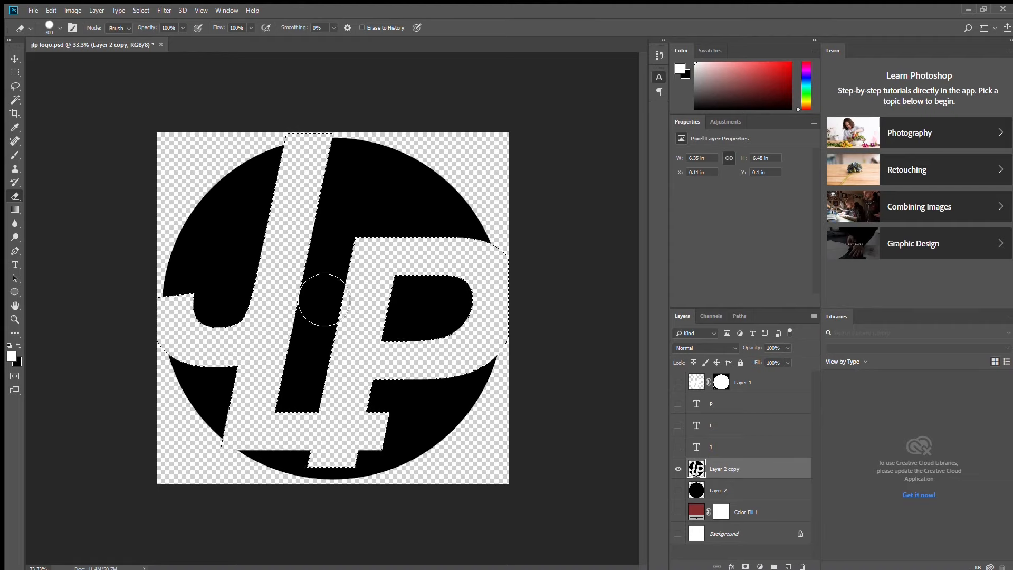
click(15, 100)
key(ctrl+d)
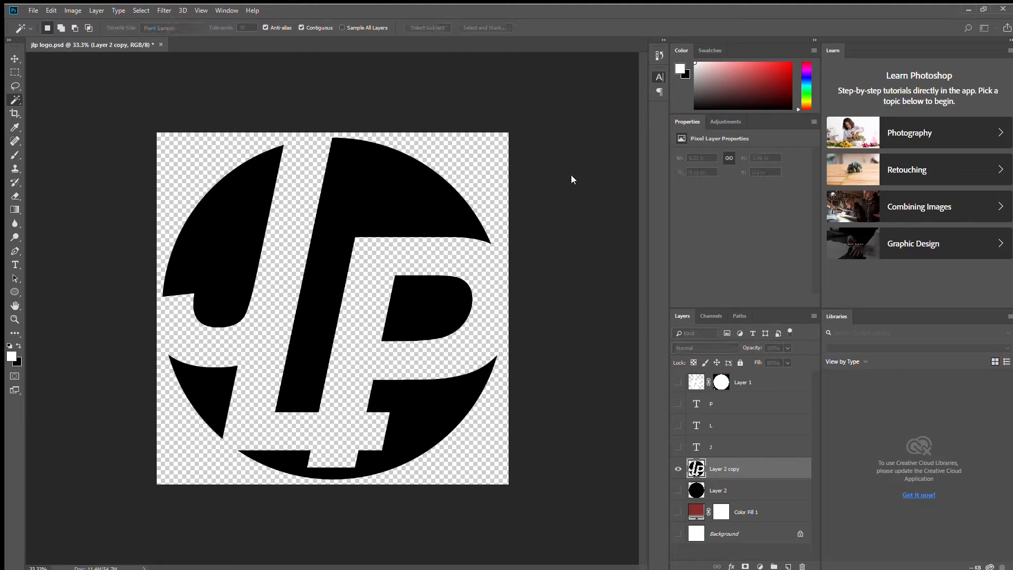
Step: Hide the cut-out circle copy, and show Layer 2 and the white letters on Layer 1 again
click(678, 490)
click(678, 469)
click(678, 381)
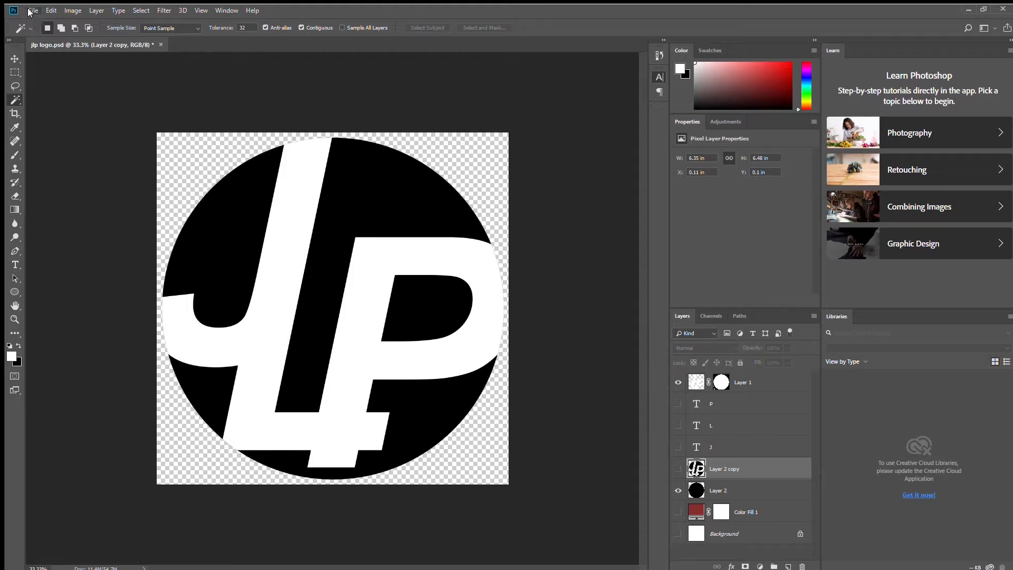